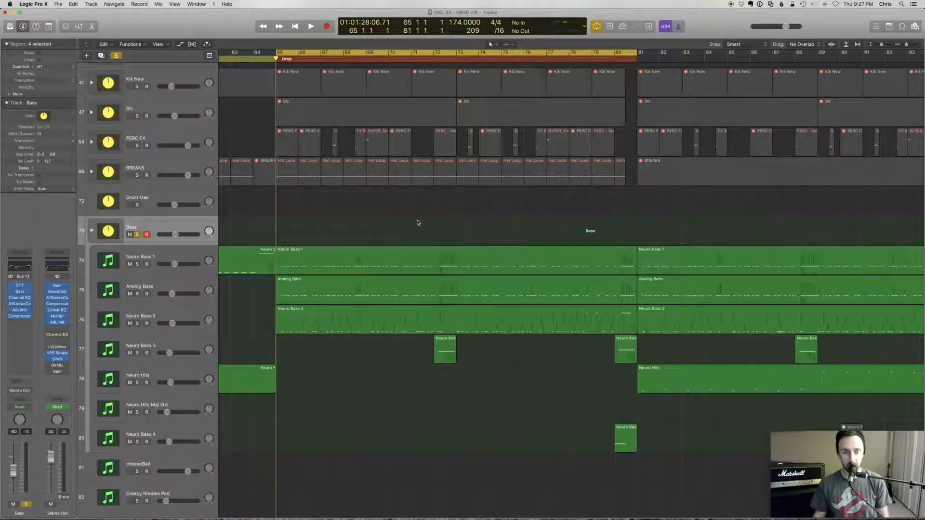
# - Play the Drop section, show track automation, and display the 5 AutoFilter: Cutoff automation on Neuro Bass 1
pyautogui.scroll(-2, 418, 223)
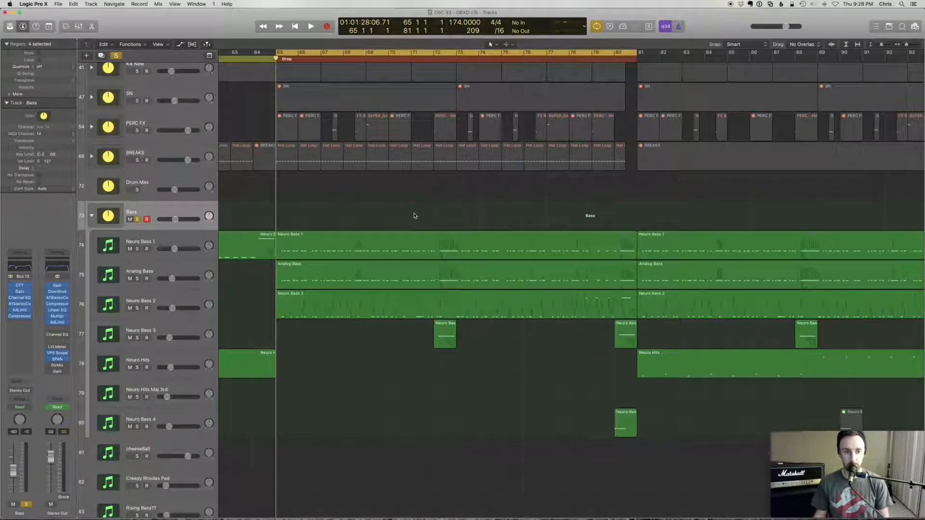
pyautogui.press('space')
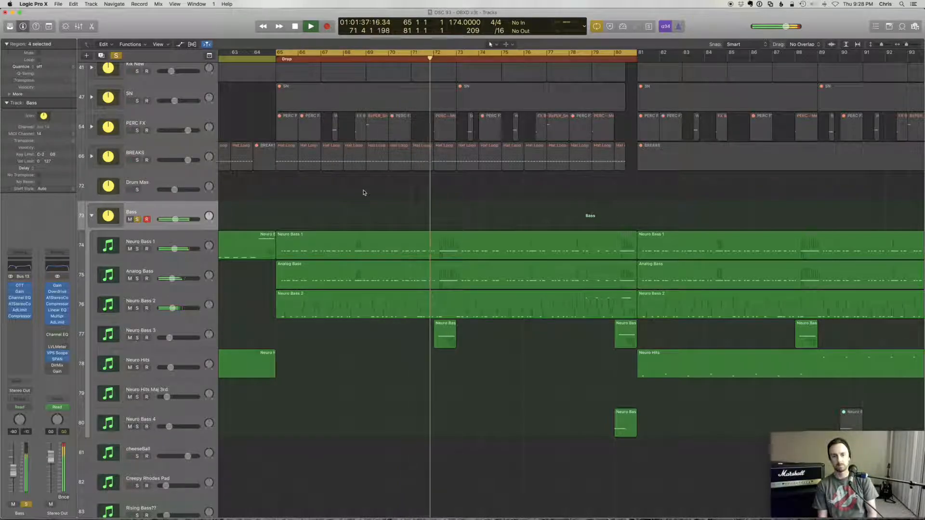
pyautogui.press('a')
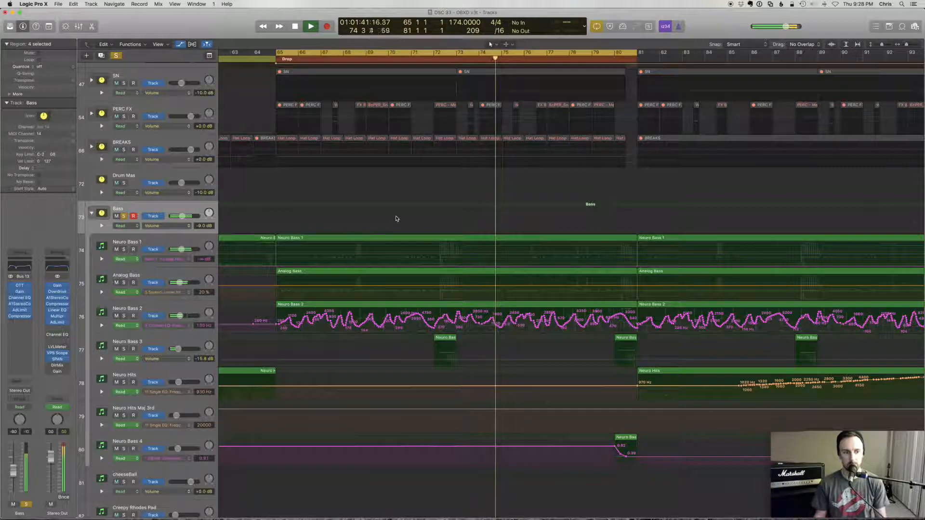
pyautogui.click(173, 260)
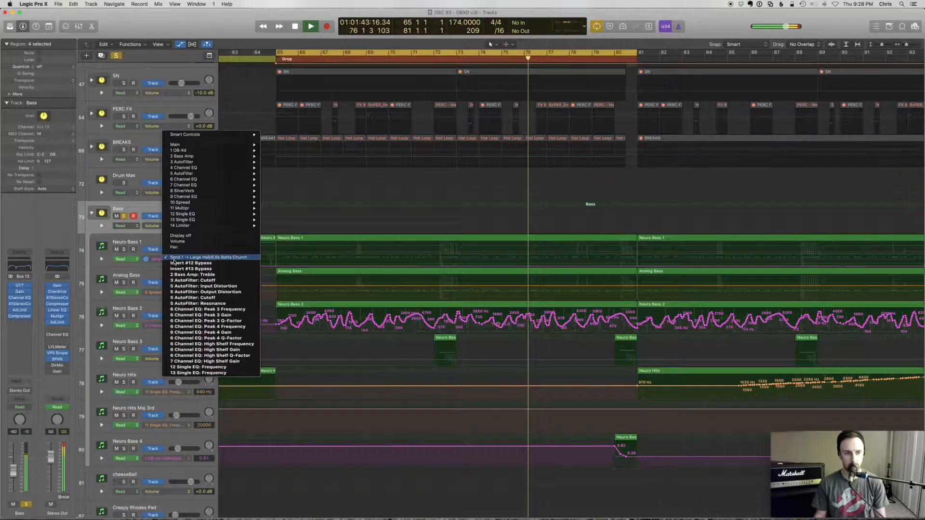
pyautogui.click(221, 297)
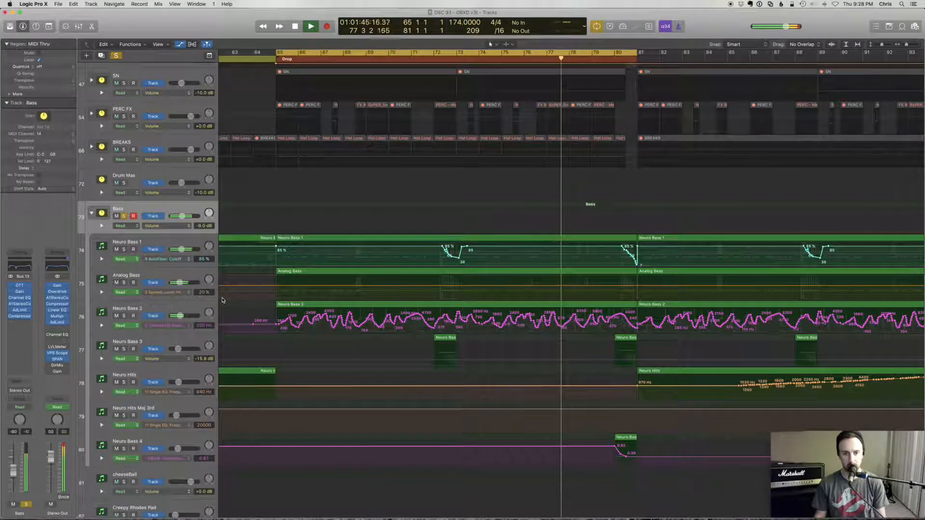
# - View Neuro Bass 1's automation for Channel EQ Peak 4 Frequency, Channel EQ High Shelf Frequency and 13 Single EQ: Frequency in turn
pyautogui.click(165, 259)
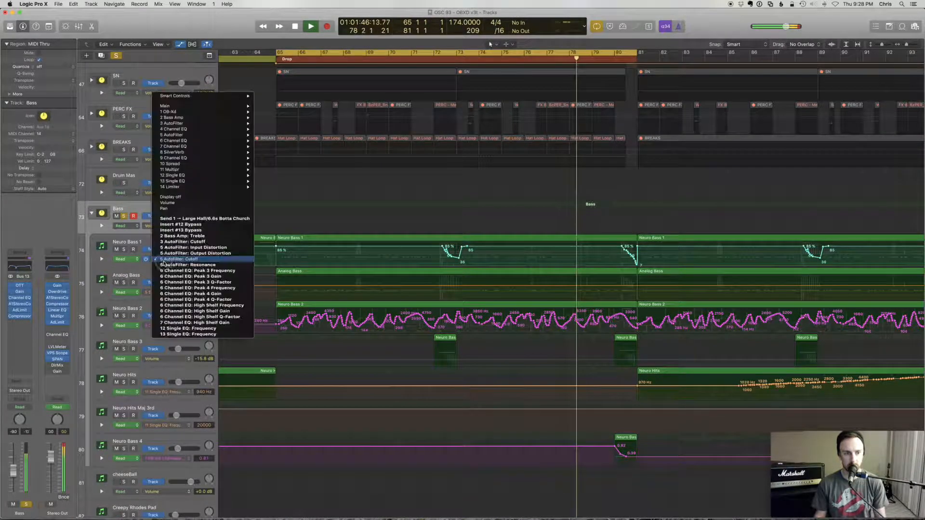
pyautogui.click(217, 288)
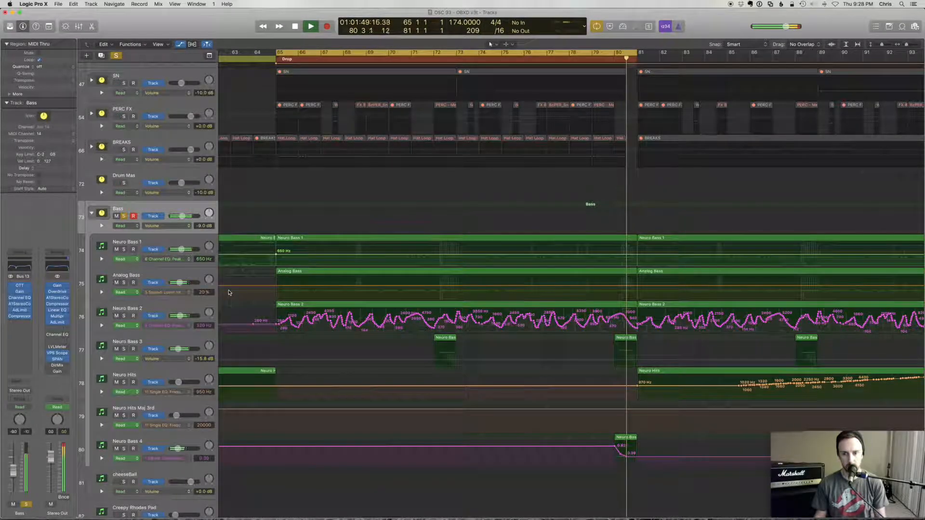
pyautogui.click(177, 260)
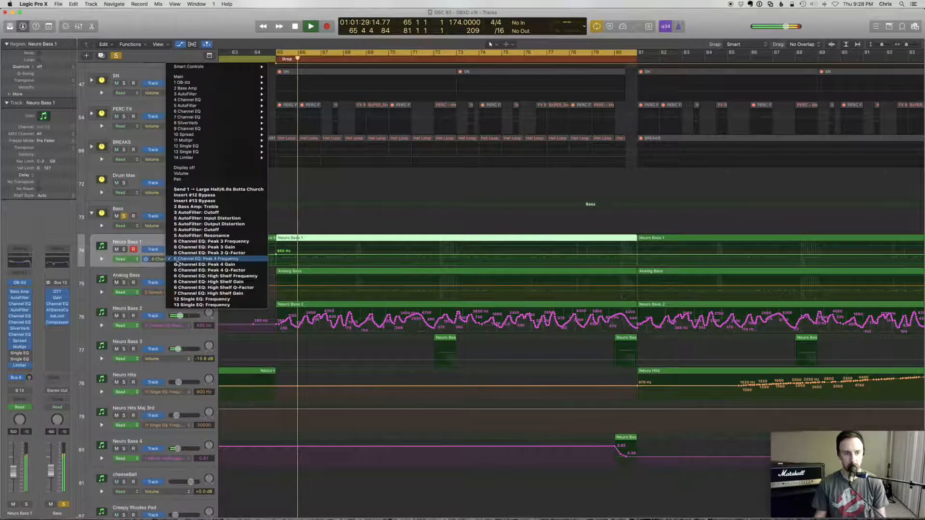
pyautogui.click(198, 278)
pyautogui.click(178, 260)
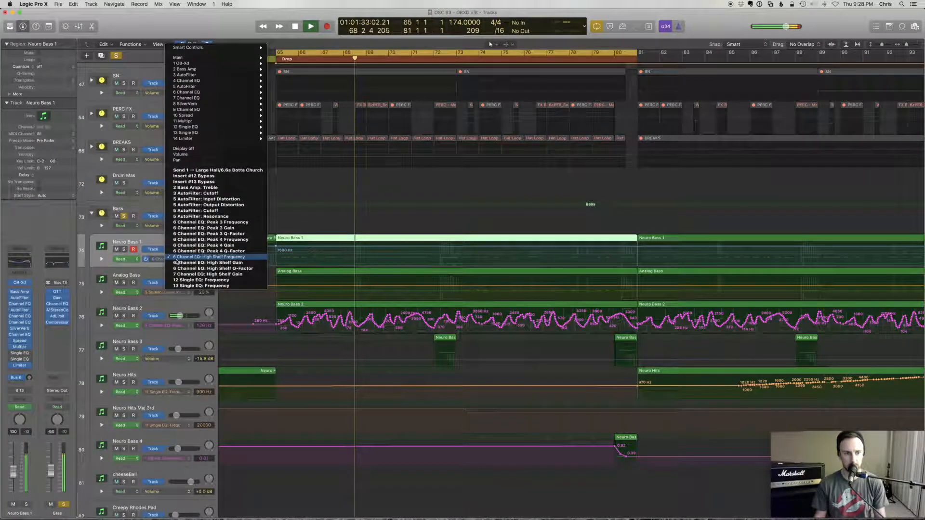
pyautogui.click(197, 286)
# - Stop playback, hide the track automation, and return the playhead to the start of the Drop at bar 65
pyautogui.click(165, 262)
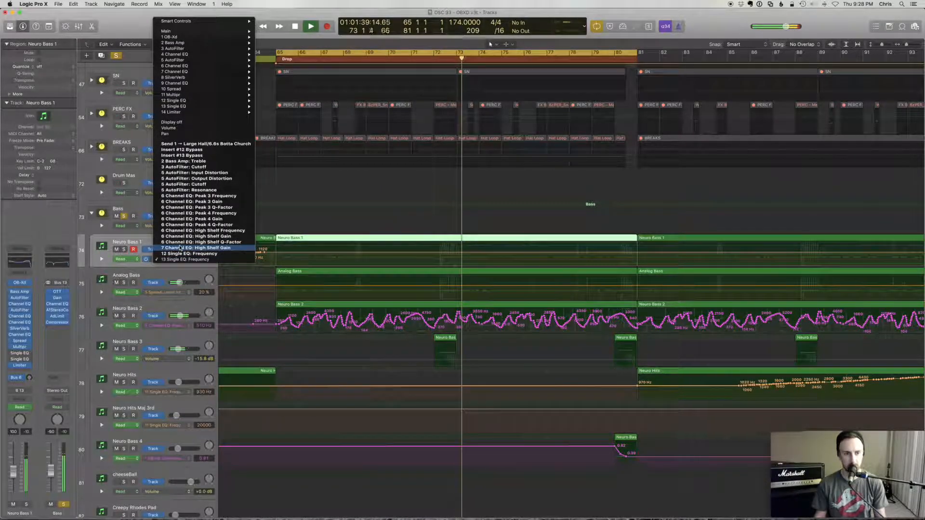
pyautogui.press('Escape')
pyautogui.press('space')
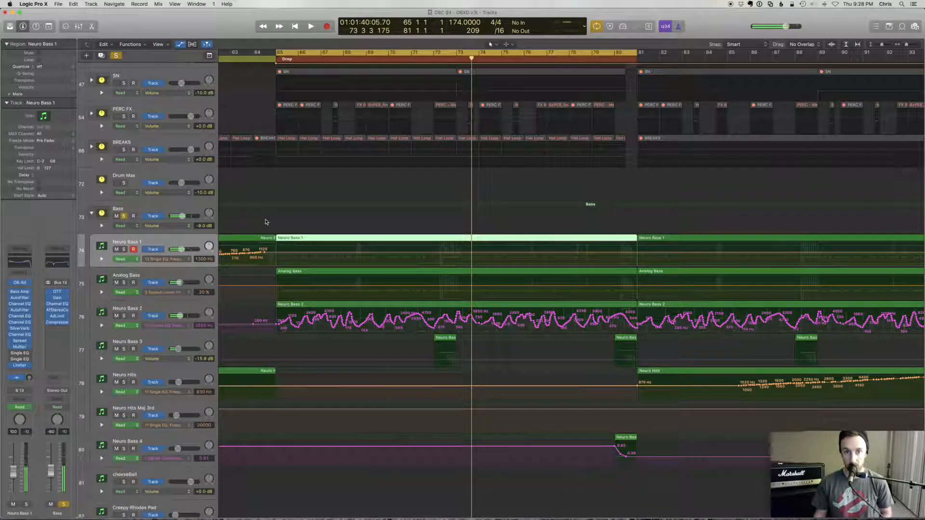
pyautogui.press('a')
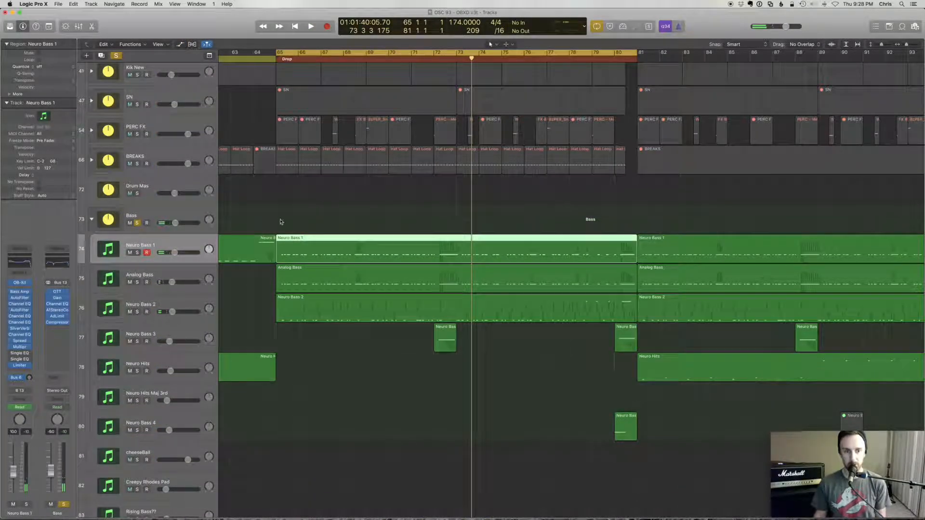
pyautogui.press('Return')
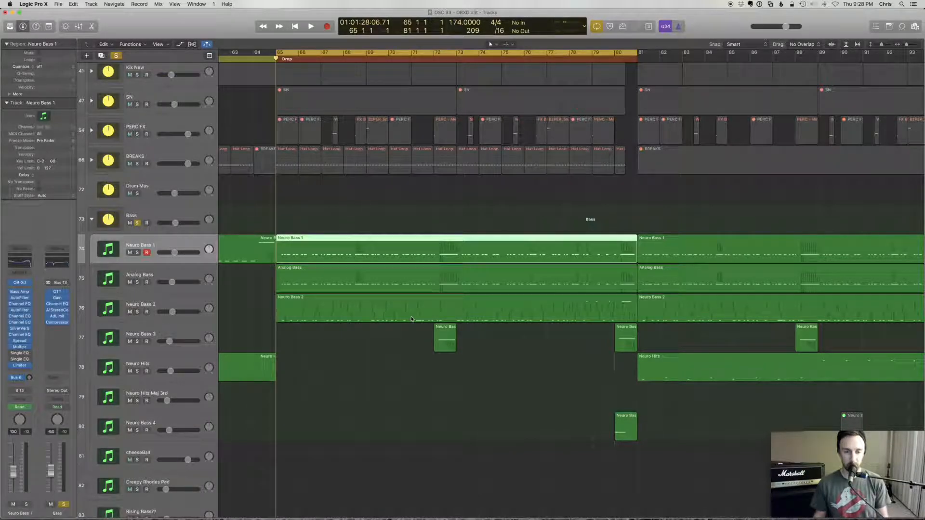
# - Bypass the processing inserts on the Stereo Out channel and all insert effects on the Bass stack
pyautogui.scroll(-1, 240, 271)
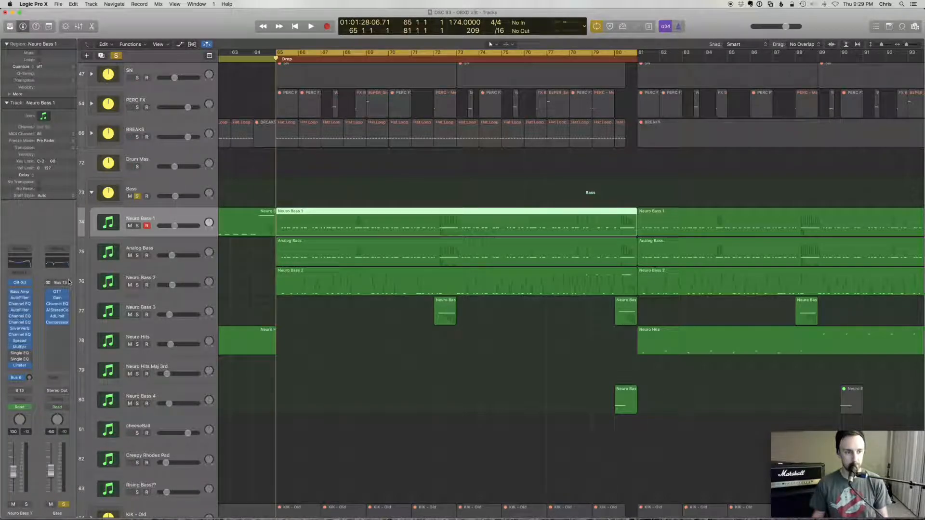
pyautogui.click(155, 249)
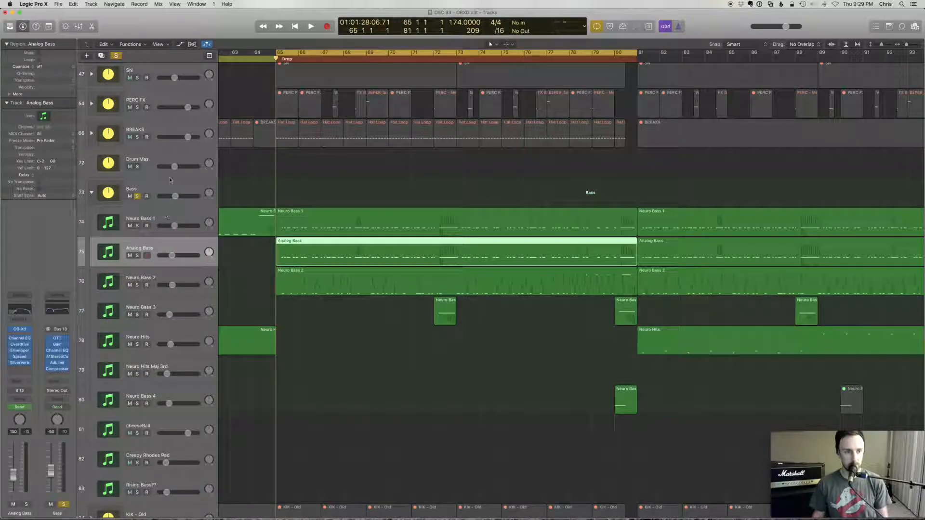
pyautogui.click(153, 189)
pyautogui.keyDown('alt'); pyautogui.click(48, 286); pyautogui.keyUp('alt')
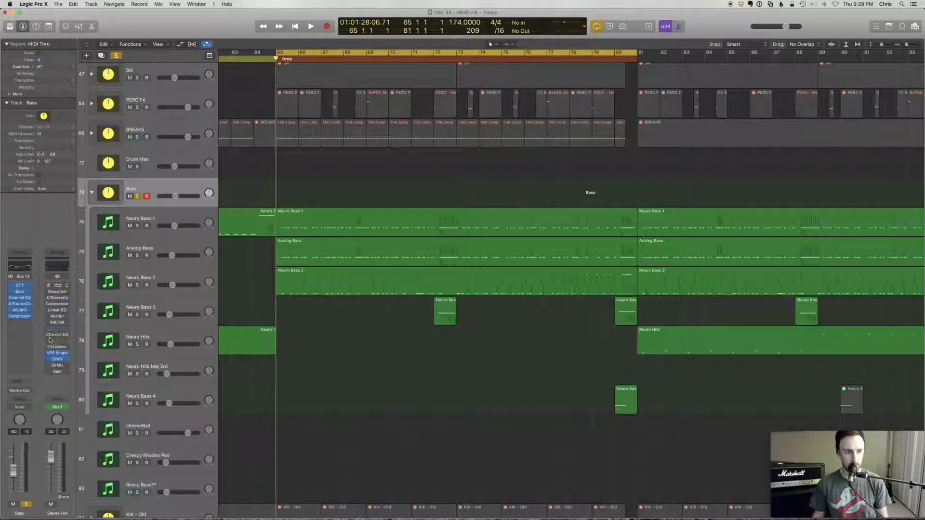
pyautogui.click(165, 217)
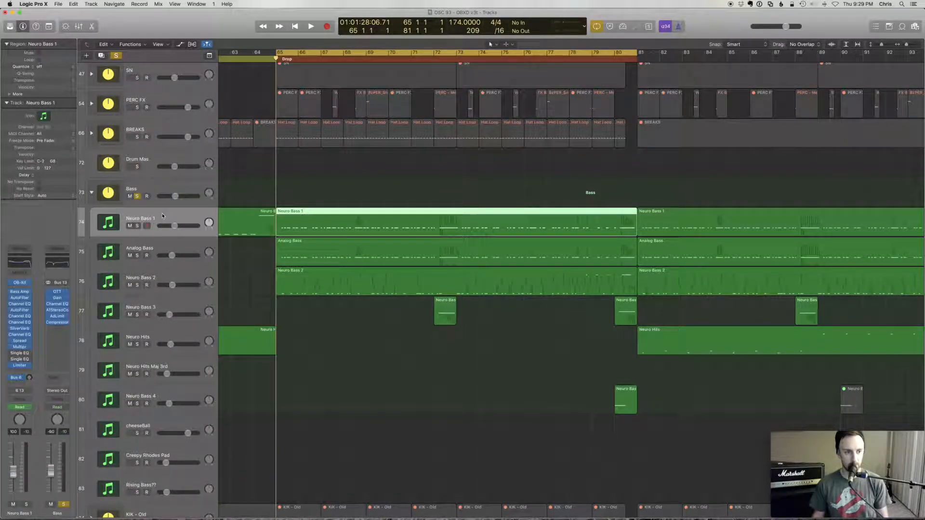
pyautogui.click(163, 193)
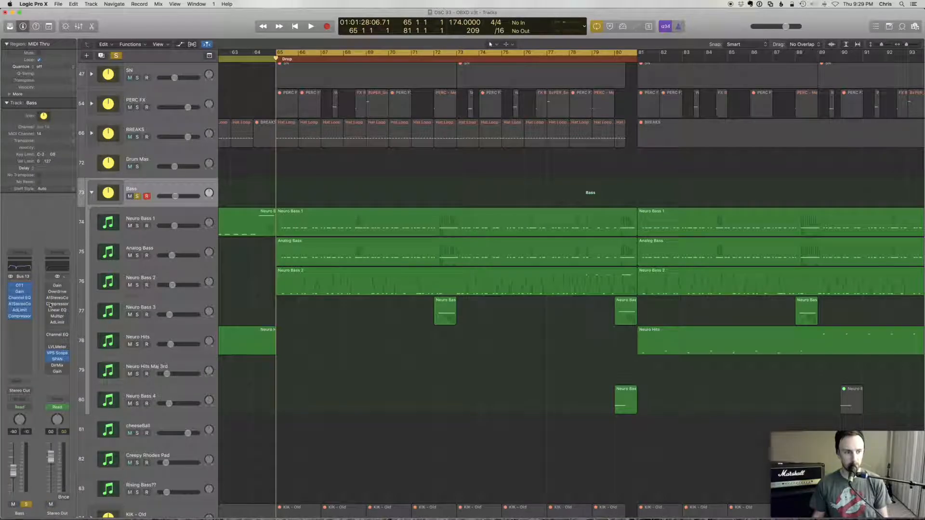
pyautogui.keyDown('alt'); pyautogui.click(12, 286); pyautogui.keyUp('alt')
# - Solo the Neuro Bass 1 track and turn off solo on the Bass stack
pyautogui.click(161, 219)
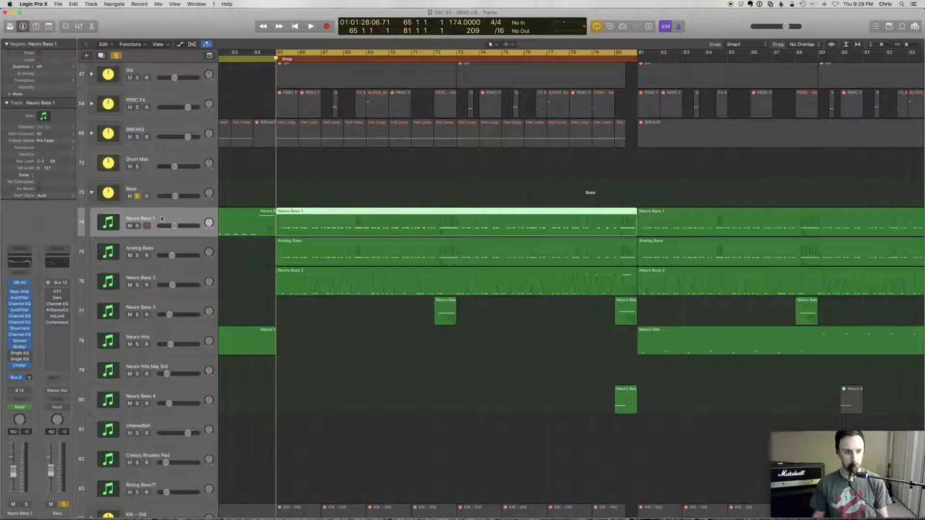
pyautogui.click(136, 226)
pyautogui.click(137, 196)
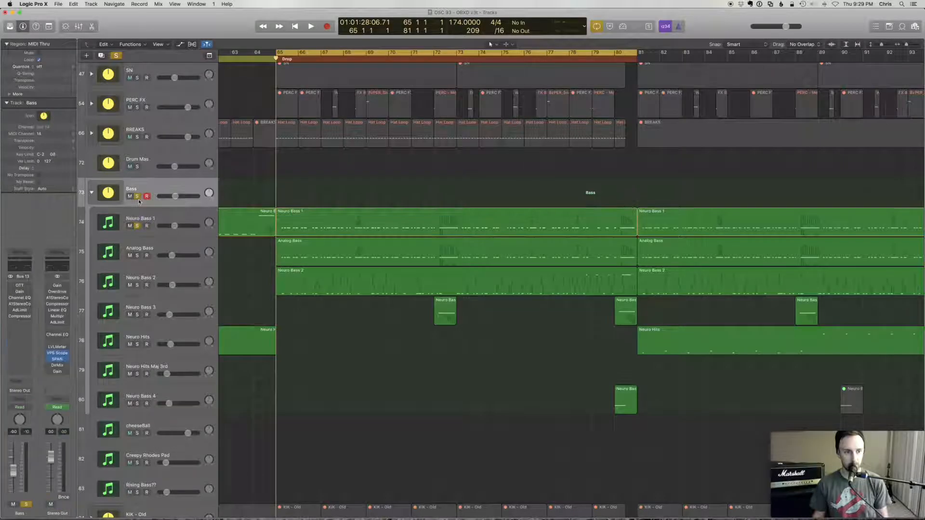
# - Audition the soloed Neuro Bass 1 in the Drop and raise its channel volume to 6.0 dB
pyautogui.press('space')
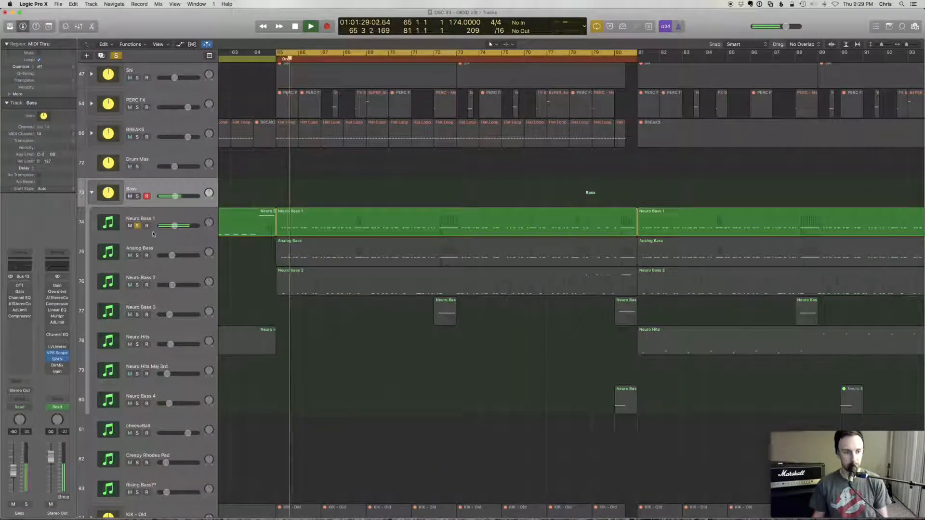
pyautogui.click(151, 220)
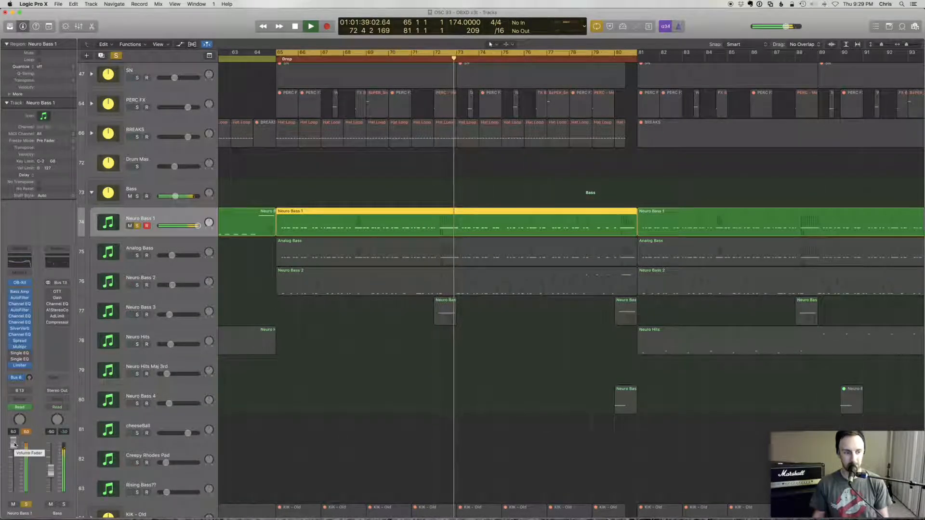
pyautogui.press('space')
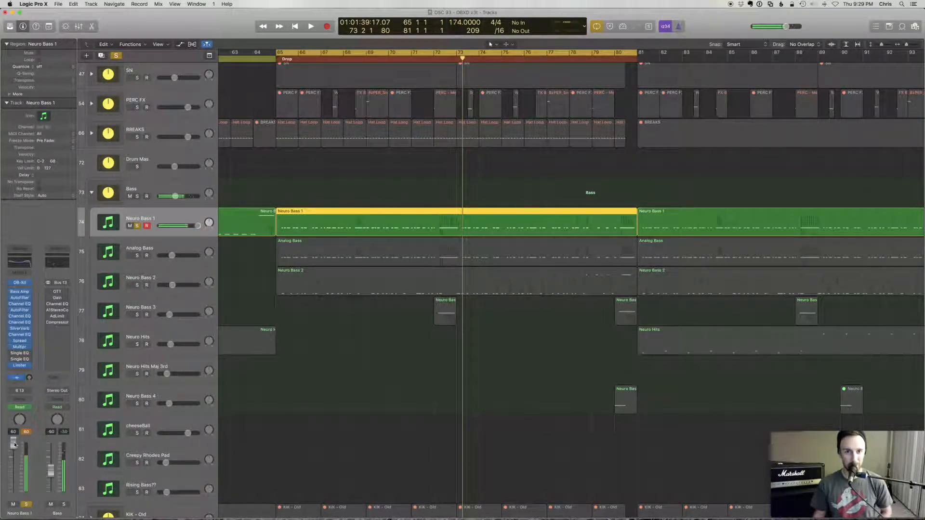
# - Open the OB-Xd synth on Neuro Bass 1 and try out its filter cutoff and filter envelope amount
pyautogui.click(21, 283)
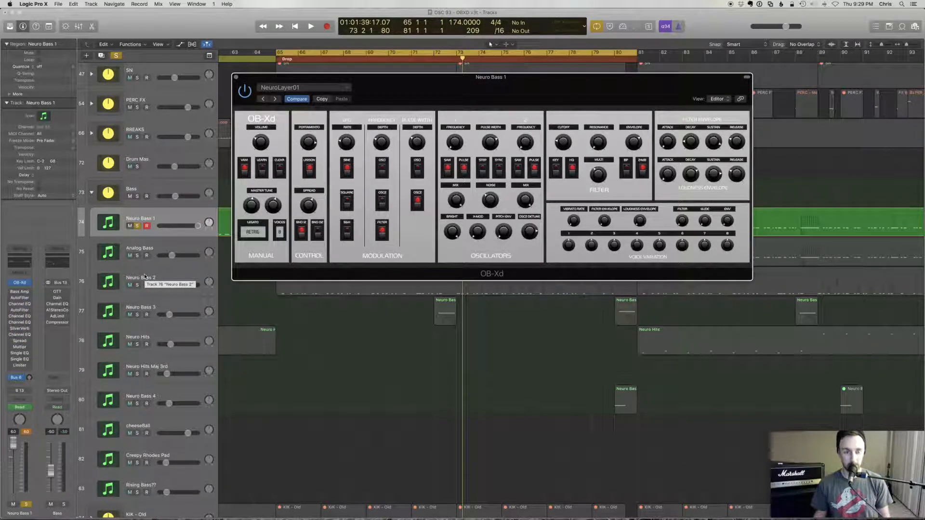
pyautogui.moveTo(457, 79); pyautogui.dragTo(417, 60)
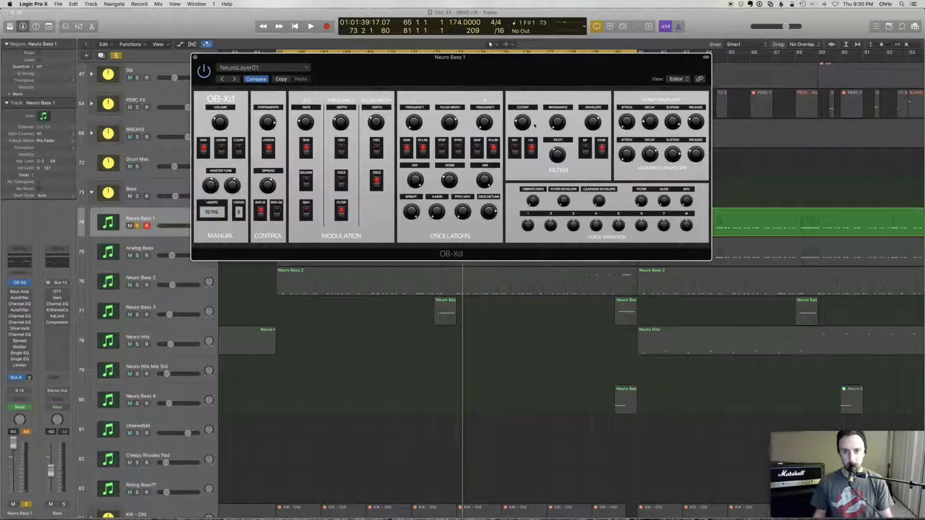
pyautogui.moveTo(524, 124)
pyautogui.mouseDown()
pyautogui.moveTo(523, 44)
pyautogui.moveTo(533, 239)
pyautogui.moveTo(524, 122)
pyautogui.mouseUp()
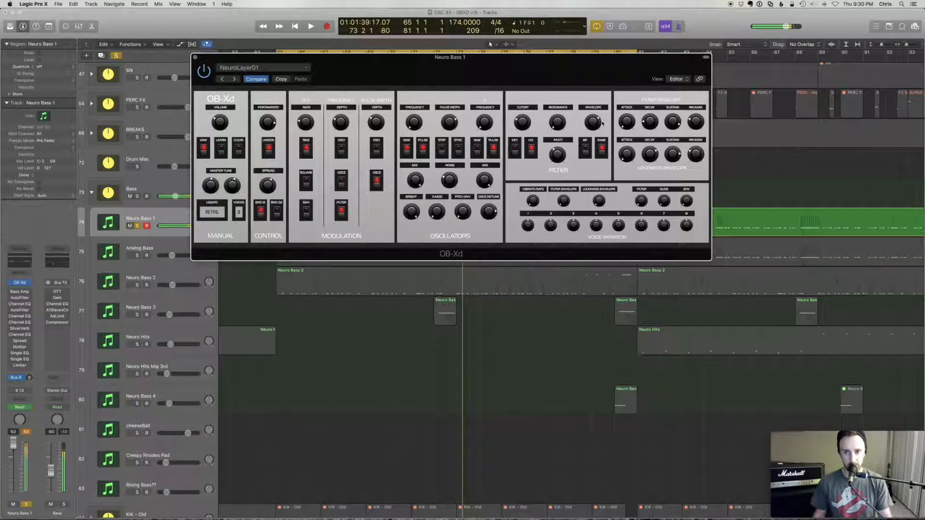
pyautogui.moveTo(598, 125); pyautogui.dragTo(594, 61)
pyautogui.moveTo(597, 132); pyautogui.dragTo(640, 261)
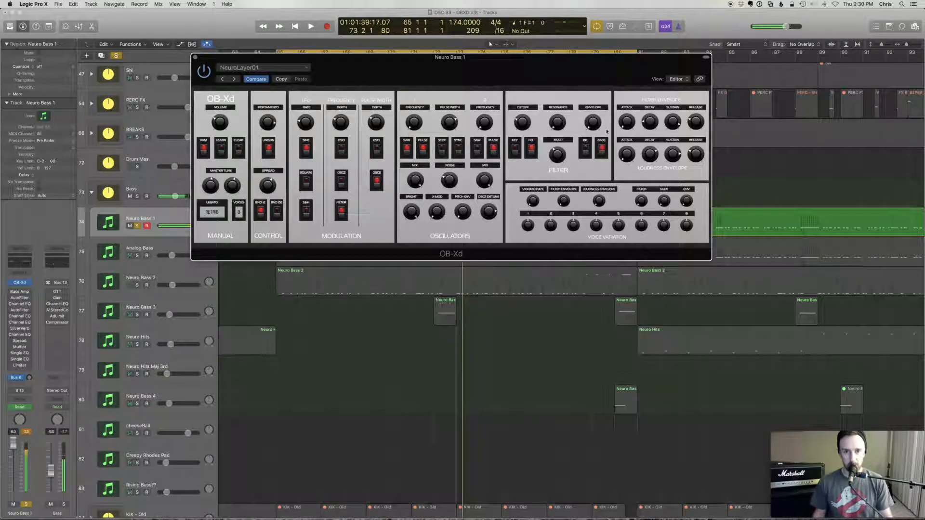
pyautogui.moveTo(527, 129)
pyautogui.mouseDown()
pyautogui.moveTo(516, 56)
pyautogui.moveTo(526, 130)
pyautogui.mouseUp()
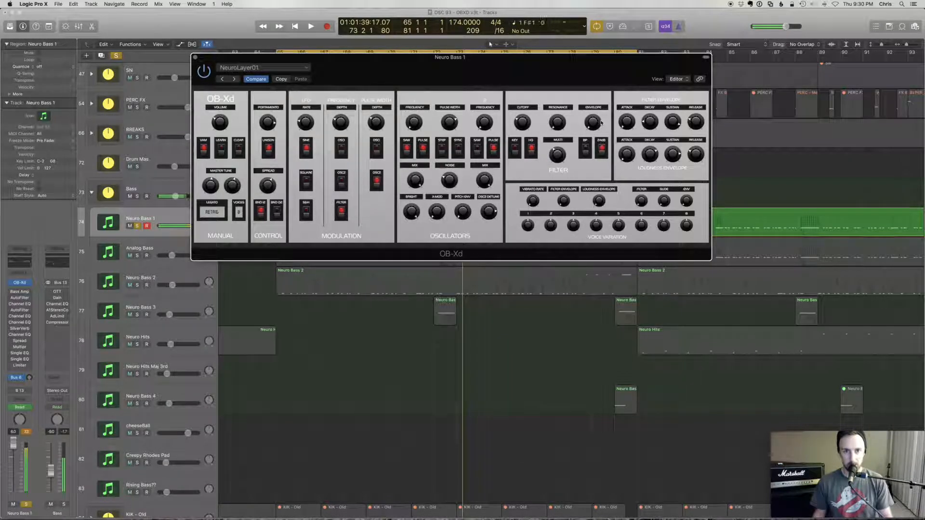
# - Reset the Neuro Bass 1 peak level display and try out OB-Xd's LFO rate and pulse-width modulation depth
pyautogui.click(28, 435)
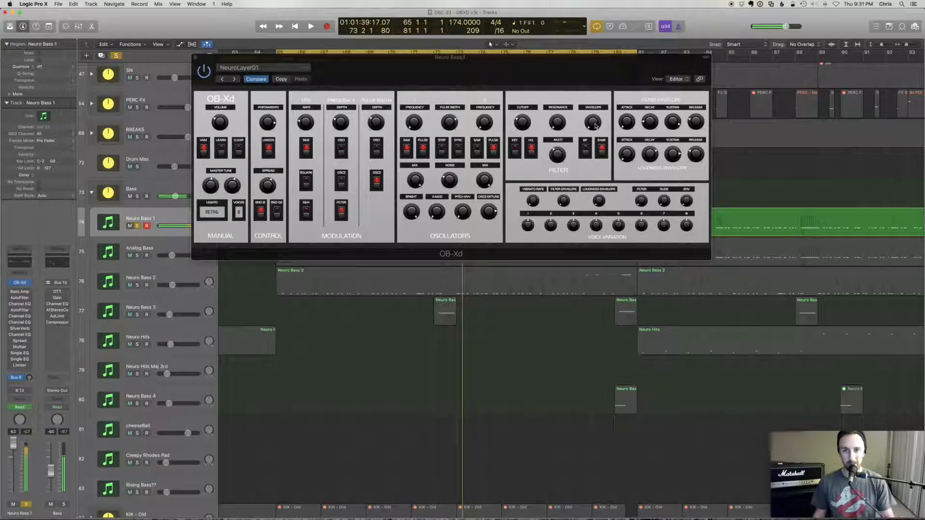
pyautogui.click(593, 85)
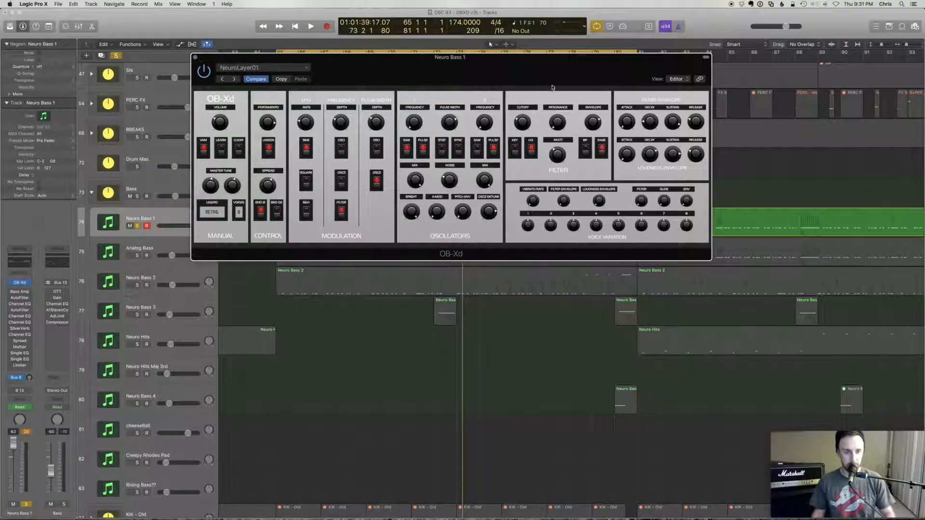
pyautogui.moveTo(308, 126); pyautogui.dragTo(349, 96)
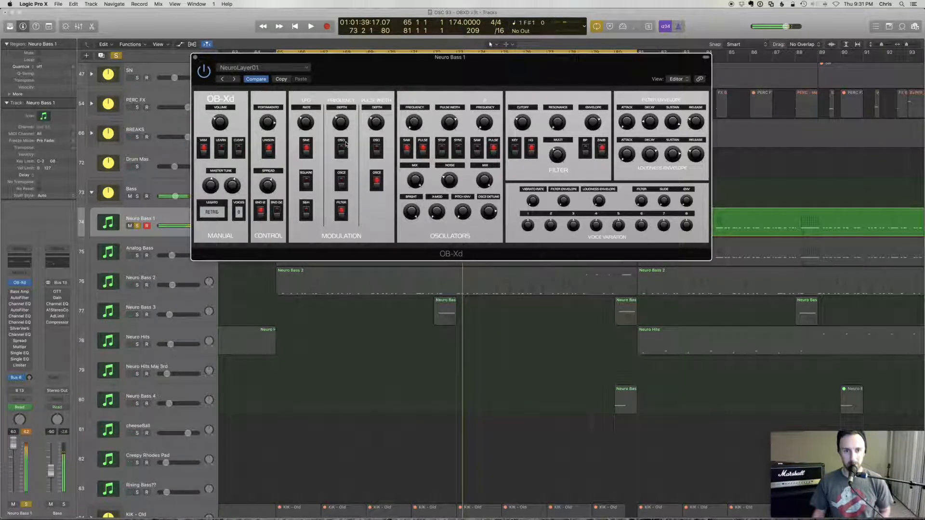
pyautogui.moveTo(373, 128)
pyautogui.mouseDown()
pyautogui.moveTo(377, 82)
pyautogui.moveTo(378, 128)
pyautogui.mouseUp()
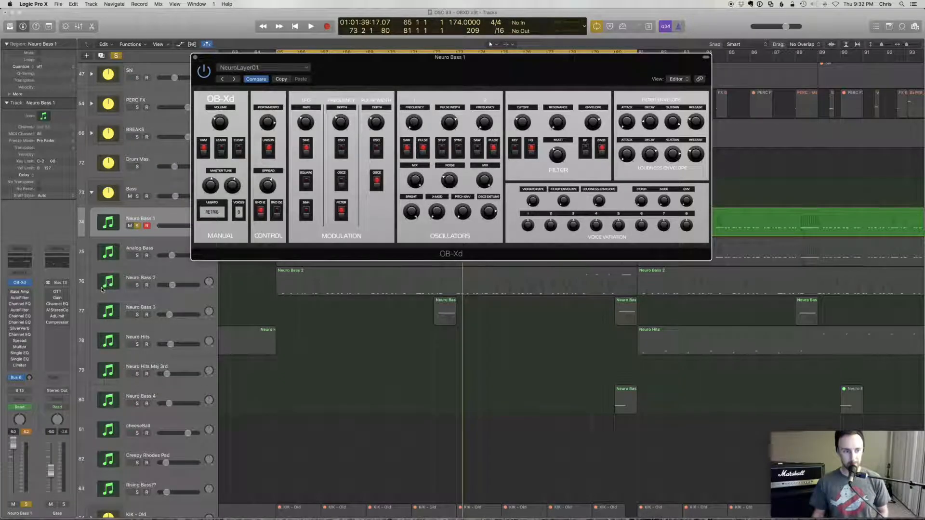
# - Open Neuro Bass 1's Bass Amp insert alongside the OB-Xd window
pyautogui.moveTo(232, 59); pyautogui.dragTo(265, 60)
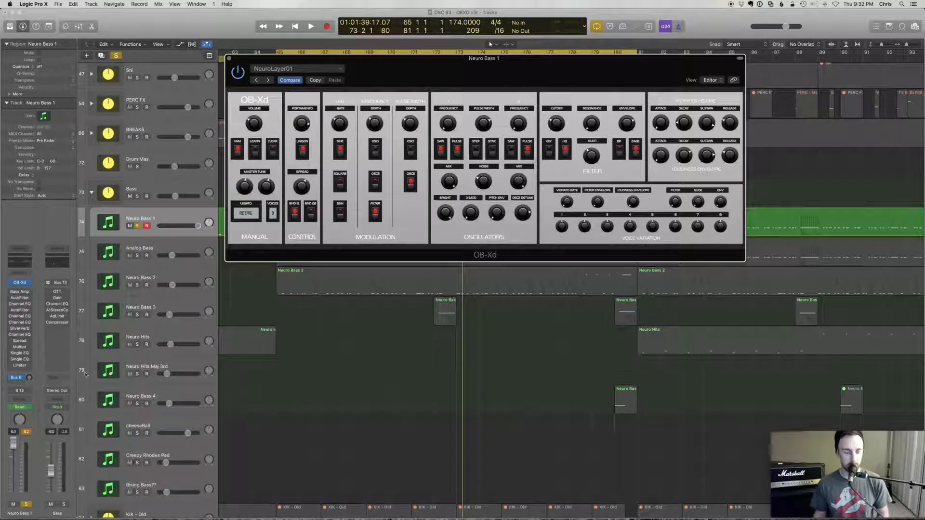
pyautogui.moveTo(12, 292)
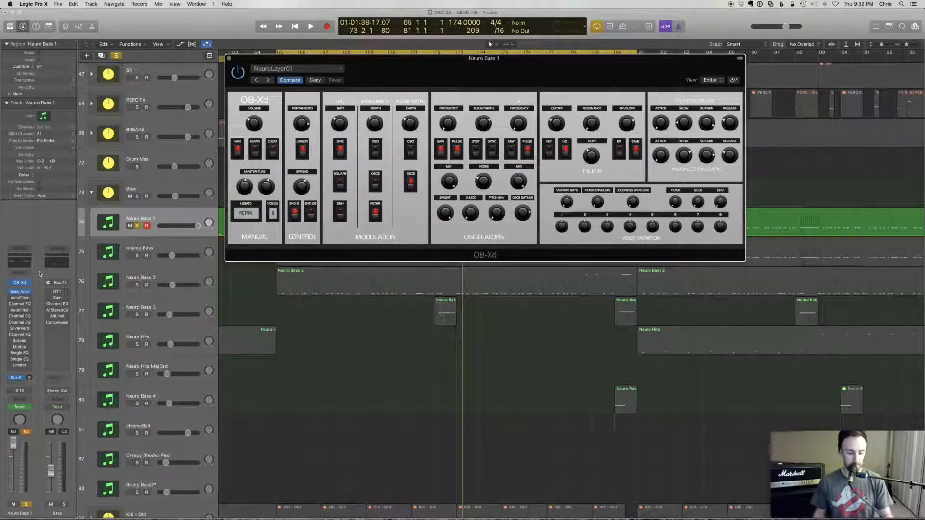
pyautogui.click(13, 290)
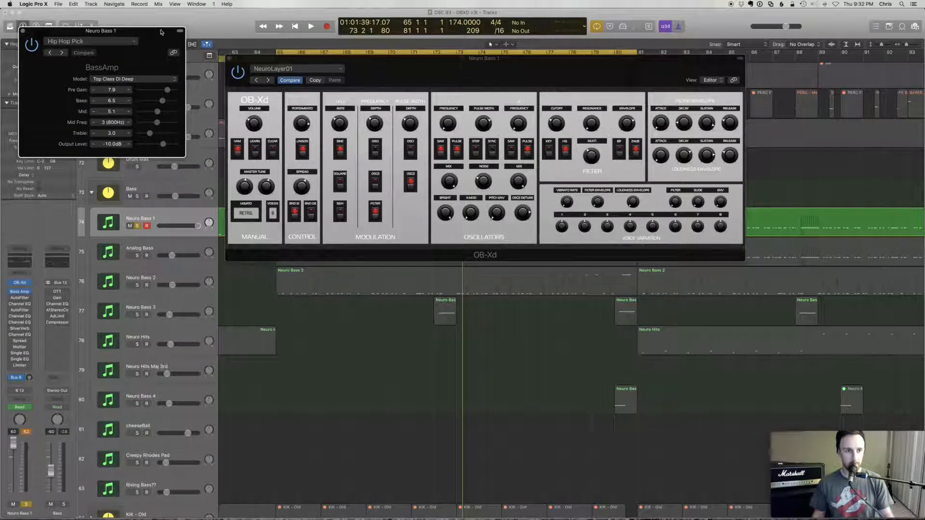
# - Compare Neuro Bass 1 with the Bass Amp insert bypassed and active, and close the Bass Amp window
pyautogui.moveTo(138, 30); pyautogui.dragTo(389, 169)
pyautogui.click(278, 182)
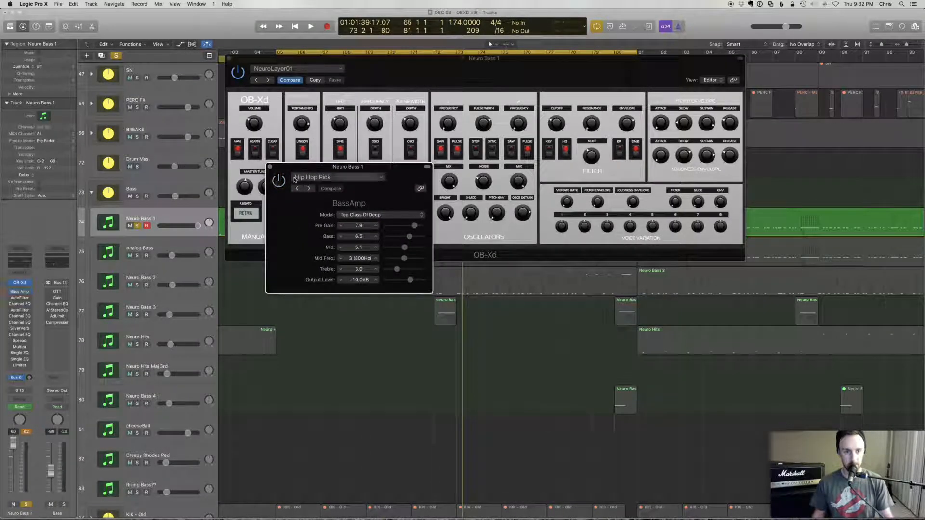
pyautogui.click(279, 182)
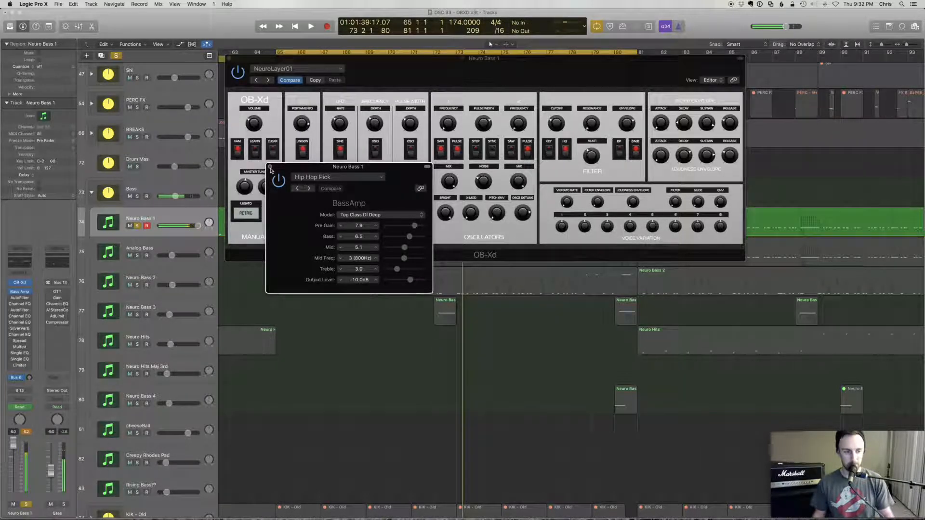
pyautogui.click(270, 167)
# - Bring in the first AutoFilter insert on Neuro Bass 1, audition its effect on the bass, and close its window
pyautogui.click(19, 298)
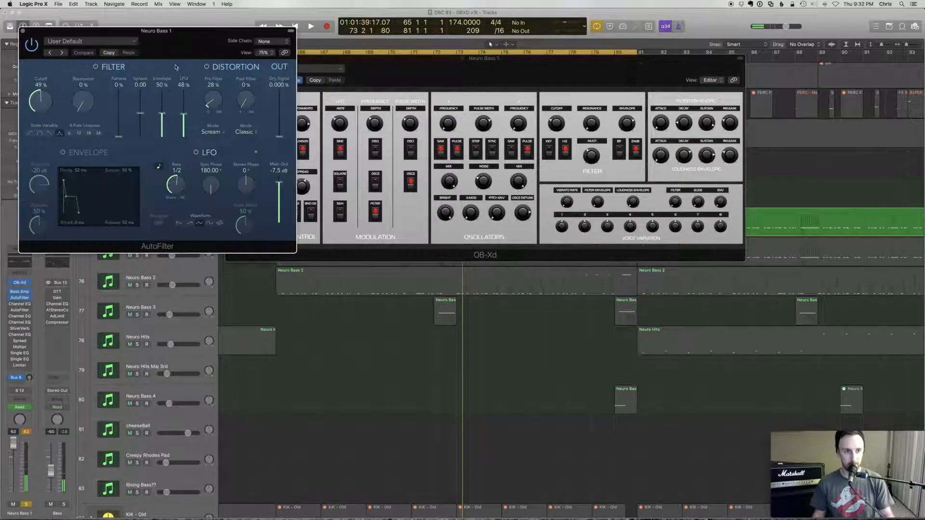
pyautogui.moveTo(183, 39); pyautogui.dragTo(352, 68)
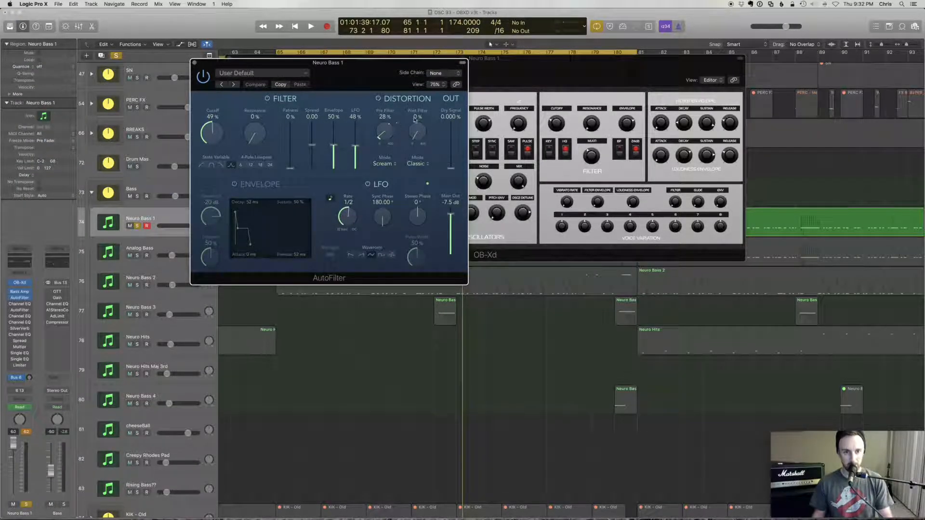
pyautogui.click(203, 78)
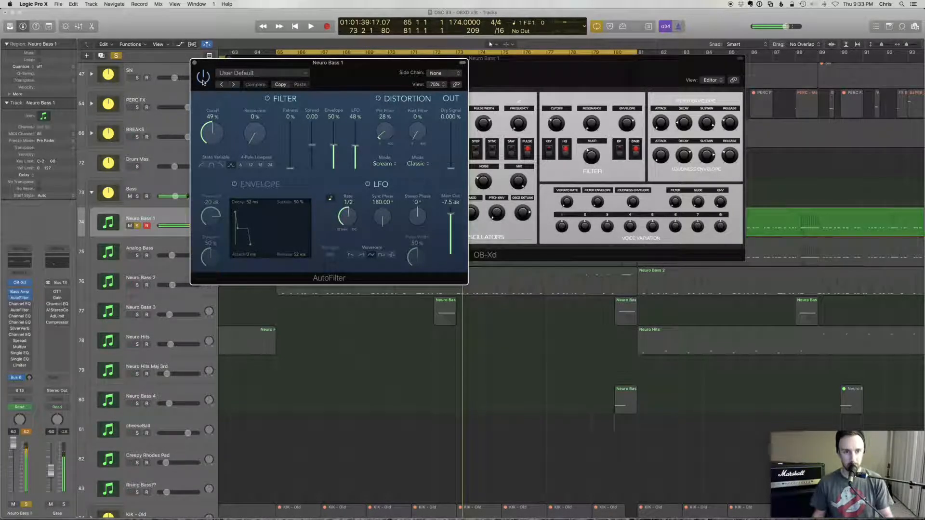
pyautogui.moveTo(249, 132); pyautogui.dragTo(298, 157)
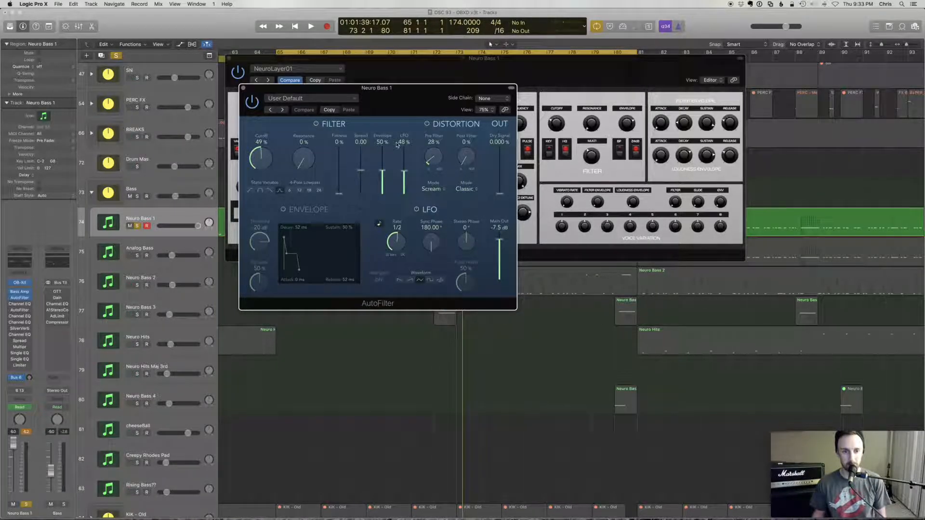
pyautogui.click(242, 87)
# - Enable the first Channel EQ insert on Neuro Bass 1 and compare the sound with it bypassed and active
pyautogui.click(13, 305)
pyautogui.click(20, 304)
pyautogui.moveTo(149, 40); pyautogui.dragTo(336, 98)
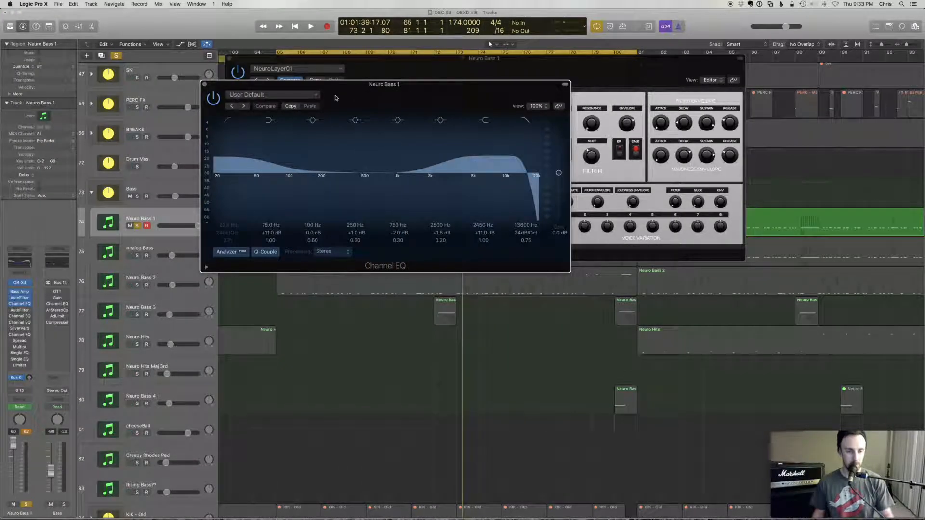
pyautogui.click(214, 99)
pyautogui.click(213, 99)
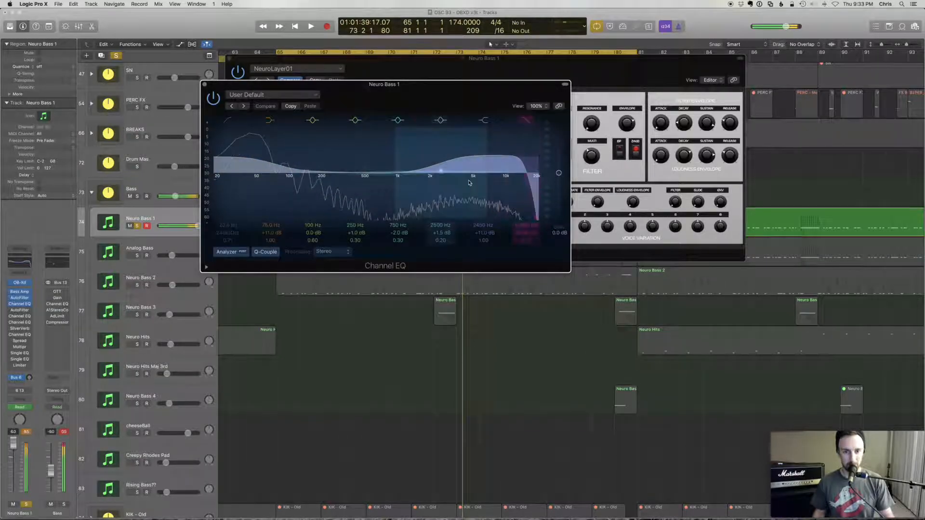
# - Lower Neuro Bass 1's channel volume to 3.3 dB, reset its peak level display, and close the Channel EQ
pyautogui.moveTo(13, 444); pyautogui.dragTo(13, 451)
pyautogui.click(26, 432)
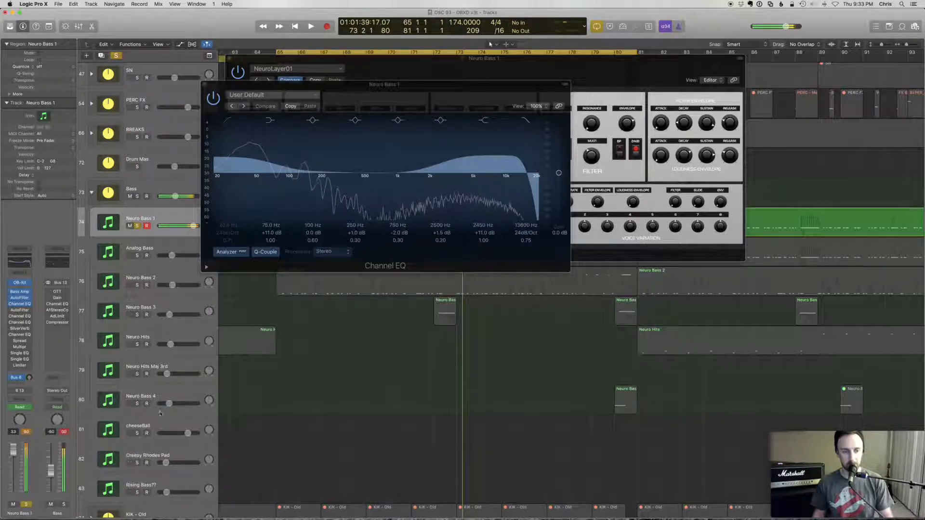
pyautogui.click(206, 85)
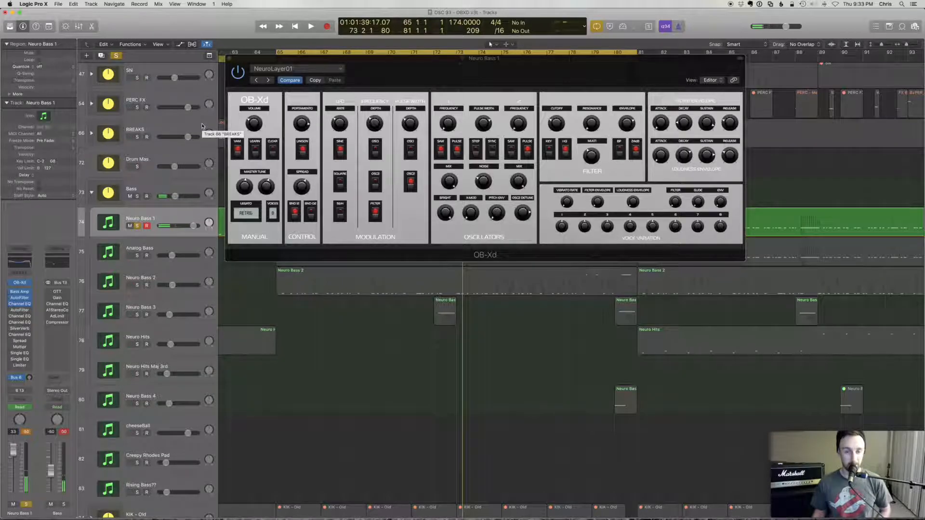
# - Bring in and audition the second AutoFilter insert, reset the Bass channel's peak level display, and close the AutoFilter
pyautogui.click(20, 309)
pyautogui.moveTo(26, 26); pyautogui.dragTo(298, 88)
pyautogui.click(295, 85)
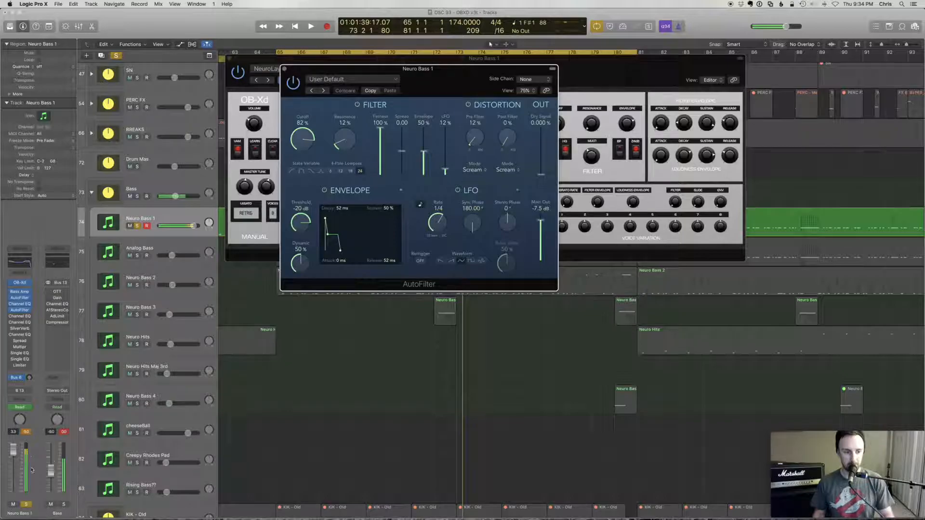
pyautogui.click(66, 434)
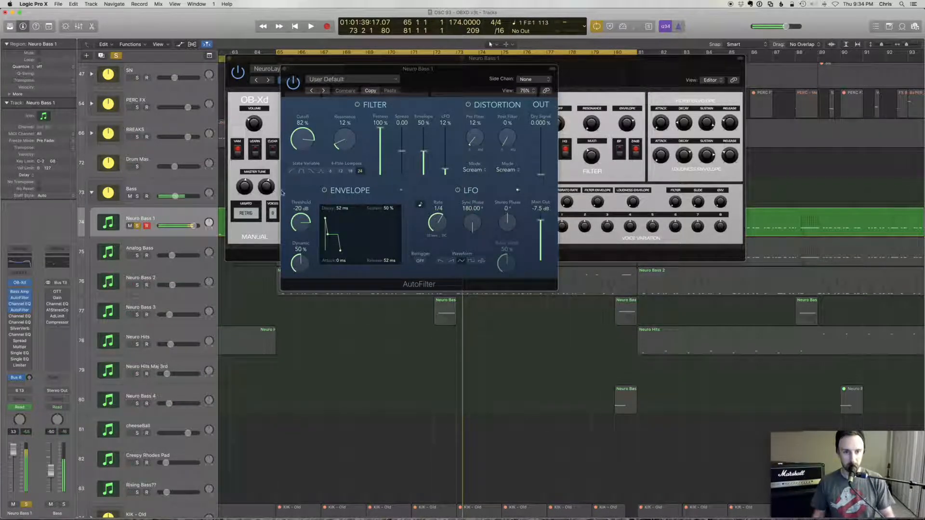
pyautogui.click(285, 69)
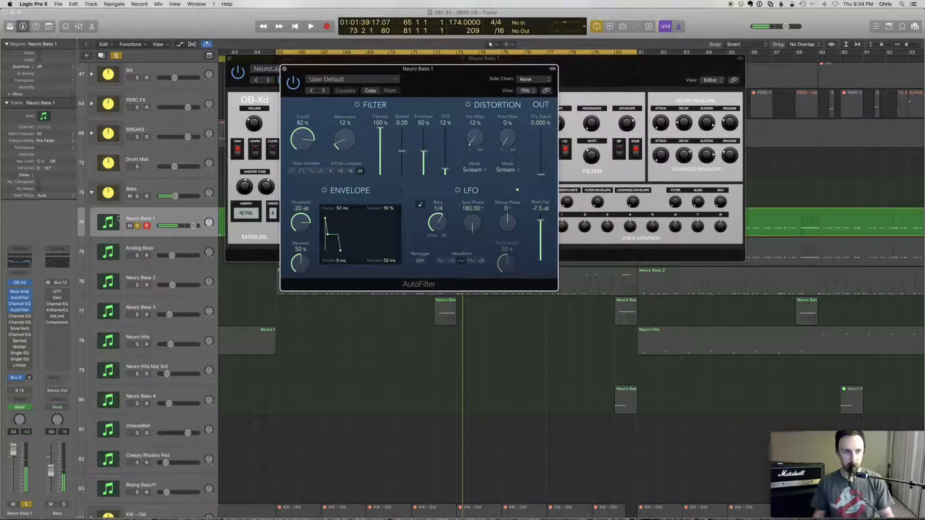
# - Bring in the second Channel EQ insert and raise the Bass channel volume to 1.3 dB while playing the Drop
pyautogui.click(17, 316)
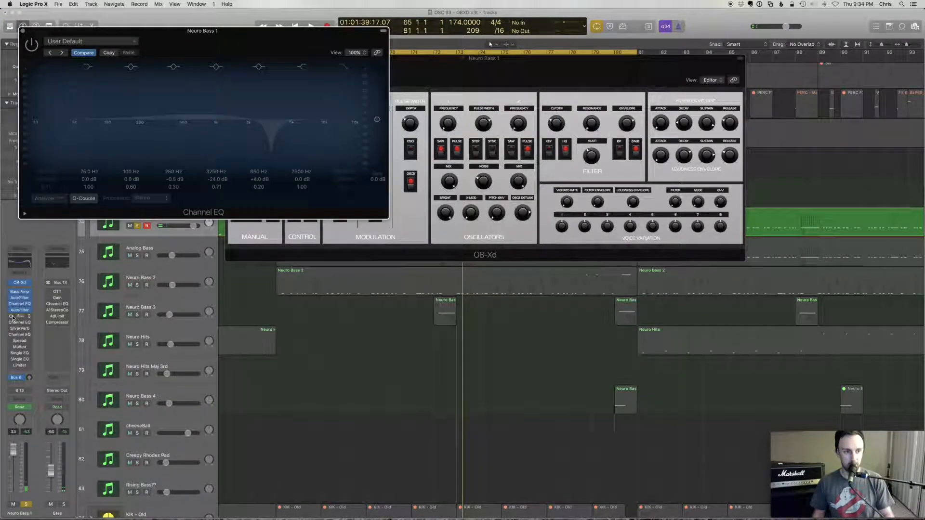
pyautogui.moveTo(221, 40); pyautogui.dragTo(623, 175)
pyautogui.click(344, 351)
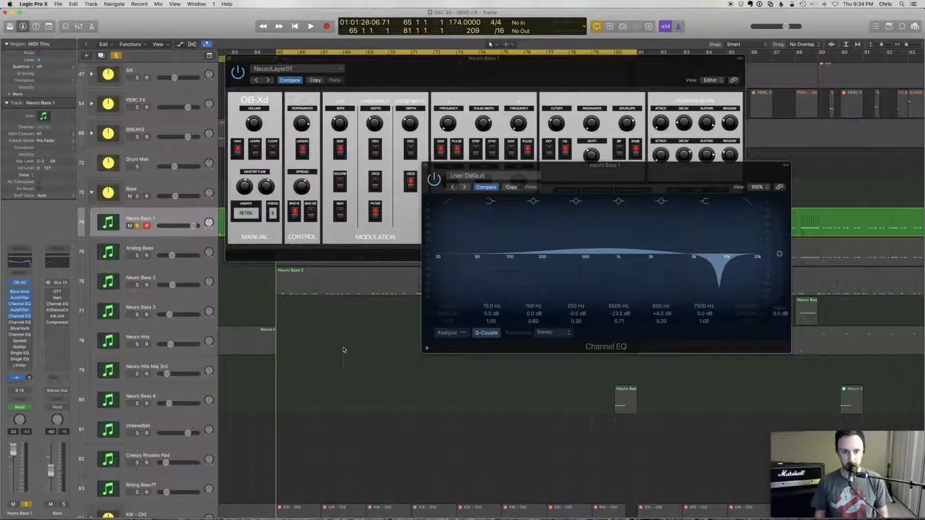
pyautogui.press('space')
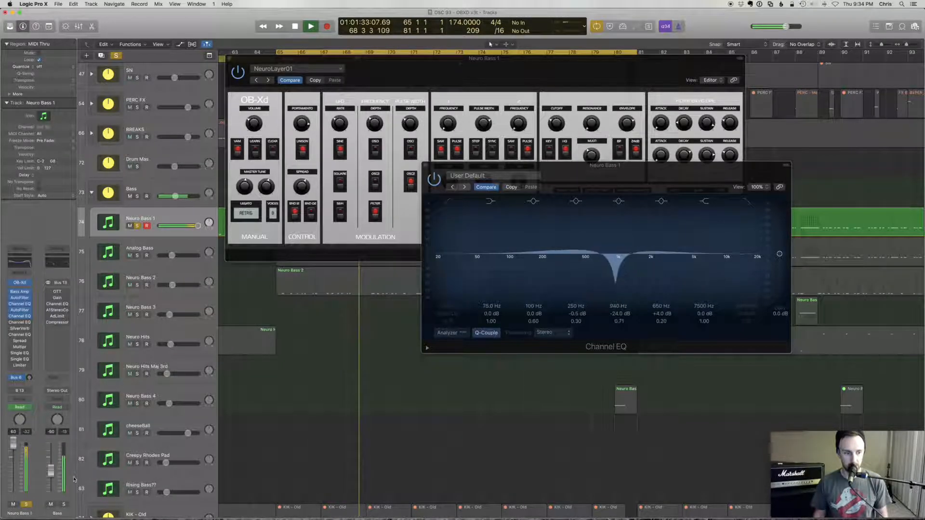
pyautogui.moveTo(52, 472); pyautogui.dragTo(51, 465)
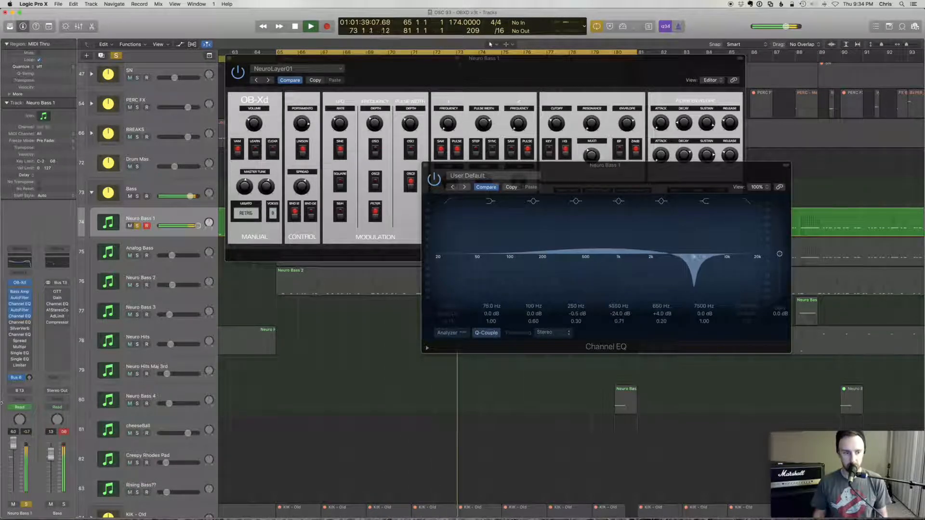
pyautogui.press('space')
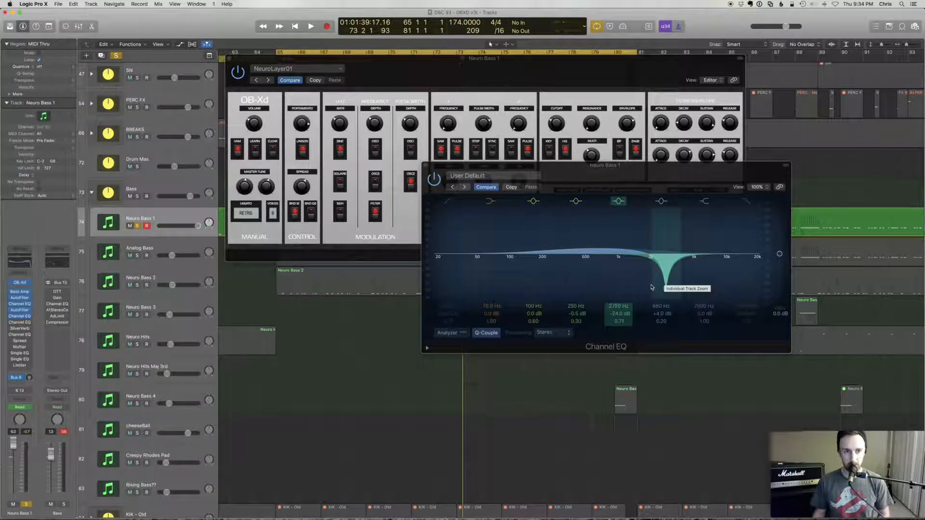
# - Close the OB-Xd window, keep the Channel EQ clear of Neuro Bass 1, and show the track automation
pyautogui.moveTo(582, 172); pyautogui.dragTo(427, 243)
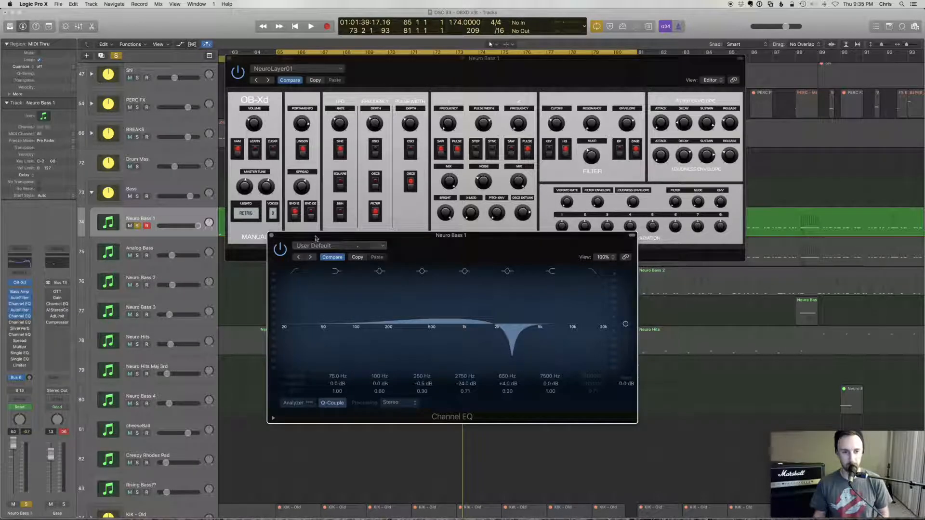
pyautogui.click(229, 59)
pyautogui.moveTo(358, 241); pyautogui.dragTo(462, 308)
pyautogui.click(178, 218)
pyautogui.press('a')
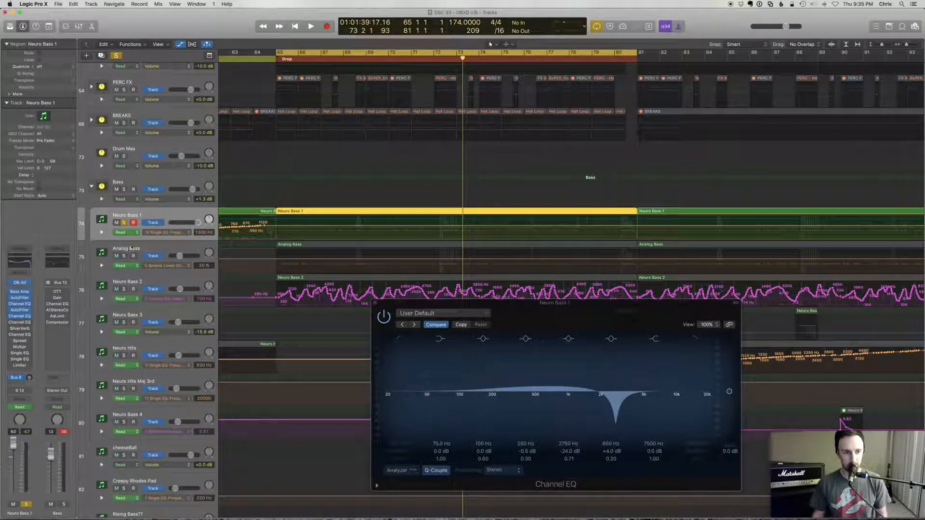
# - Look through Neuro Bass 1's Channel EQ Peak 4 frequency and gain automation, and display the insert 6 Peak 3 Frequency lane
pyautogui.click(174, 232)
pyautogui.click(209, 186)
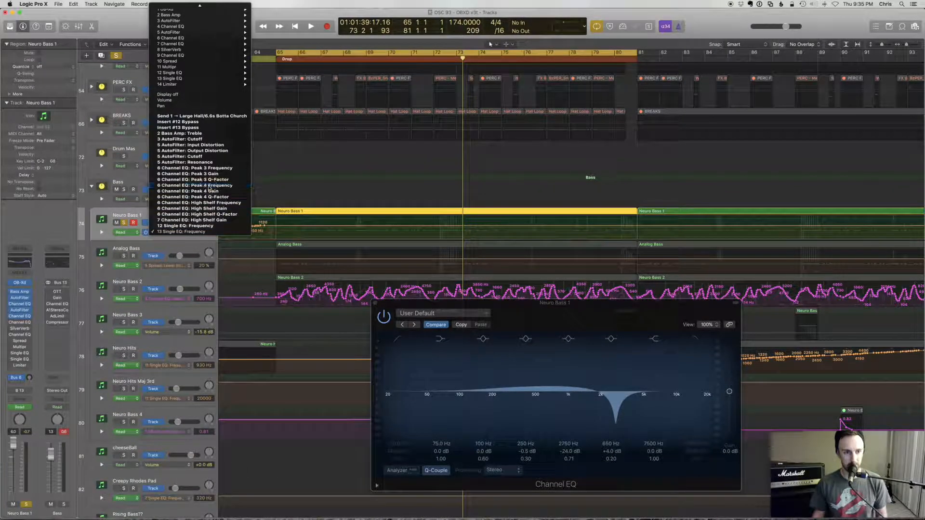
pyautogui.click(162, 233)
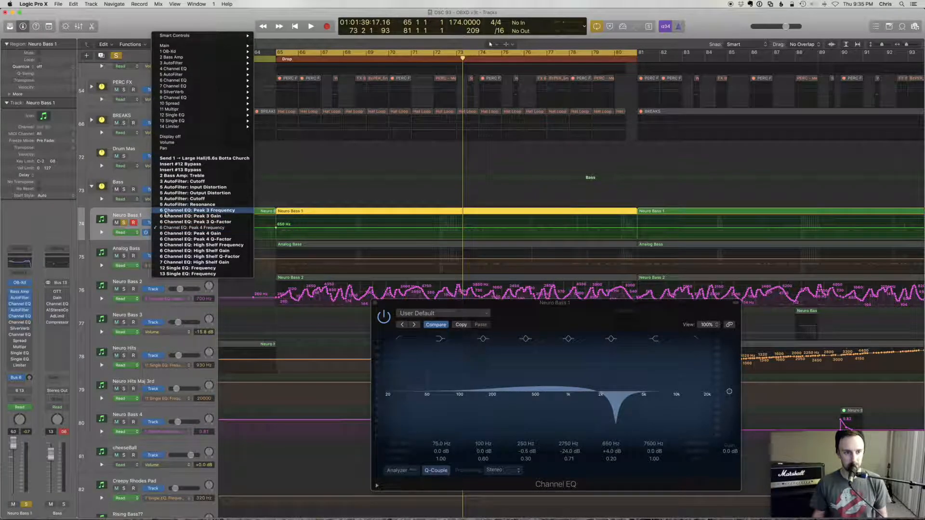
pyautogui.click(195, 234)
pyautogui.click(193, 231)
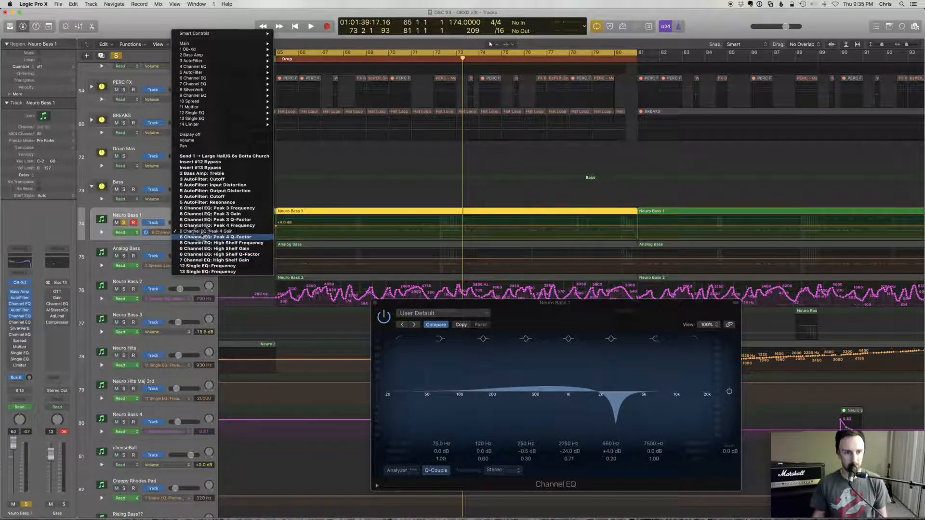
pyautogui.click(202, 208)
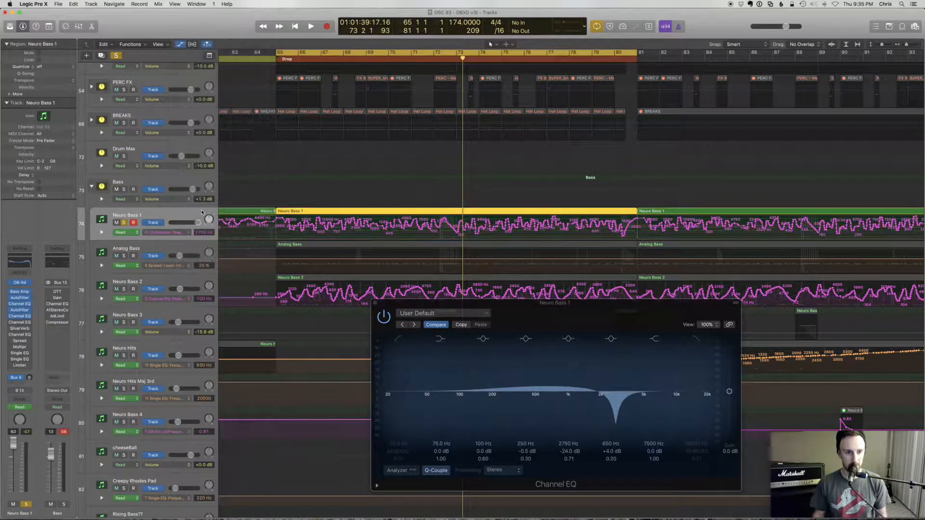
# - Play the Drop with the Channel EQ open to watch its notch follow the Peak 3 Frequency automation
pyautogui.press('space')
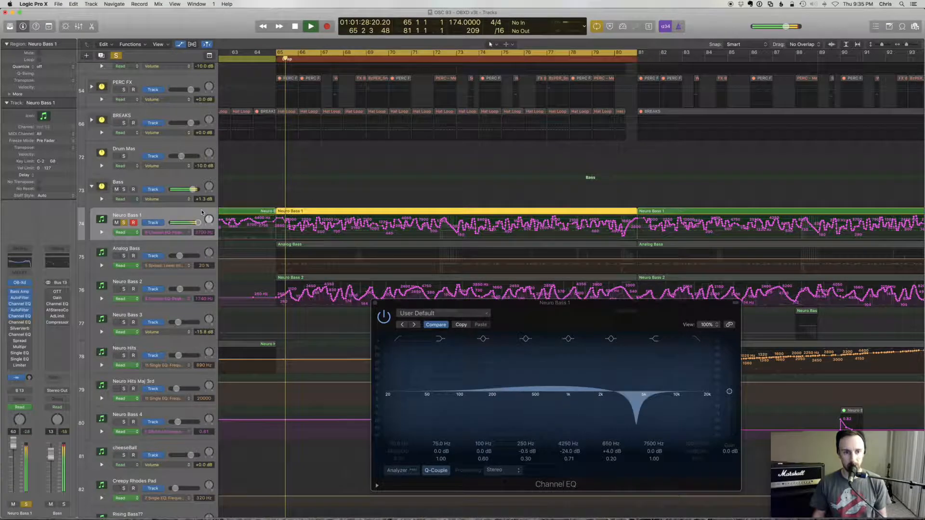
pyautogui.moveTo(575, 311); pyautogui.dragTo(523, 311)
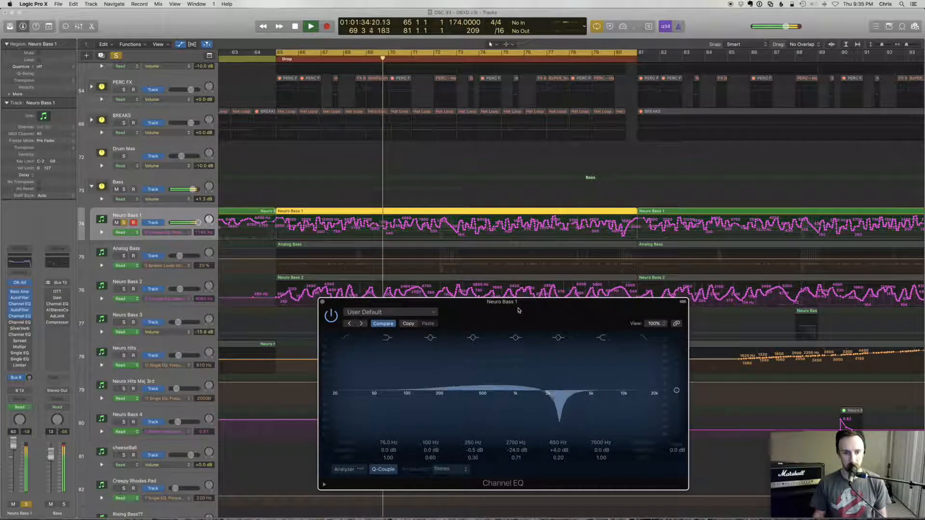
pyautogui.press('space')
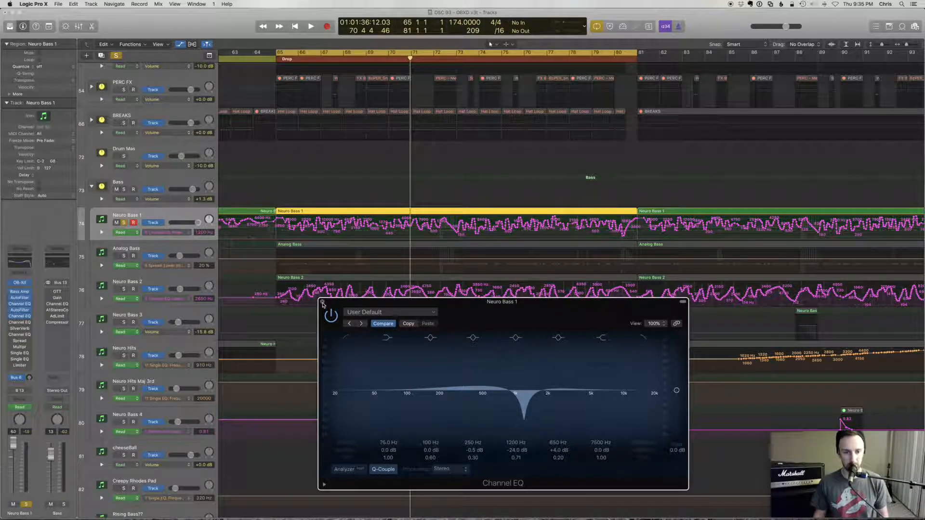
# - Turn off the cycle range and continue playback to about bar 73 to follow the notch sweep further
pyautogui.press('c')
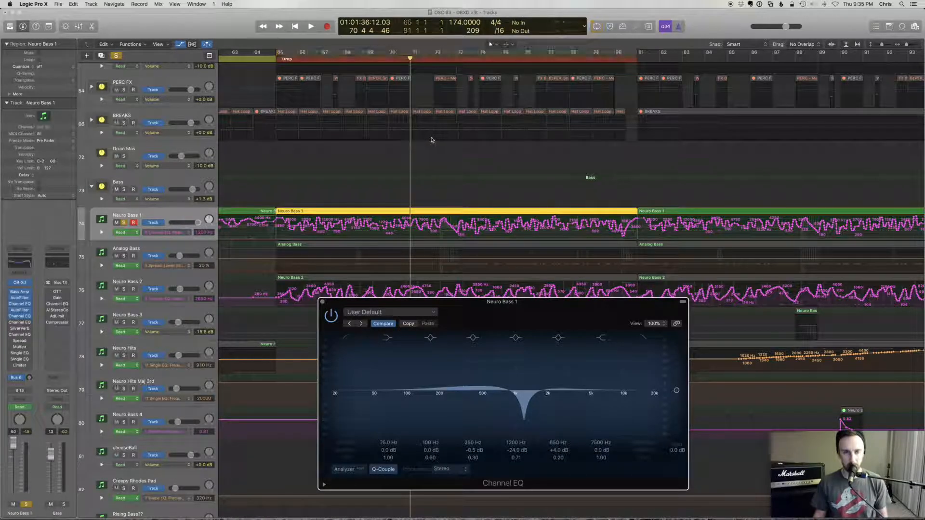
pyautogui.press('space')
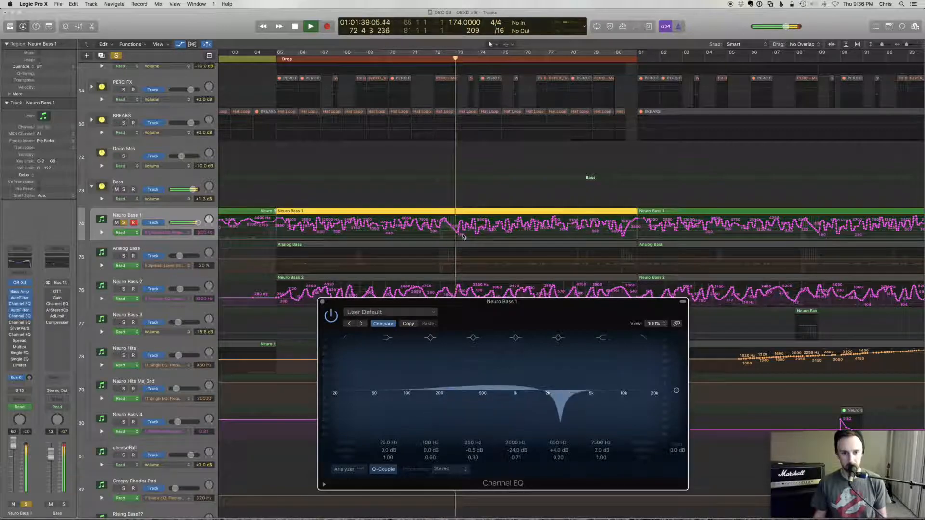
pyautogui.press('space')
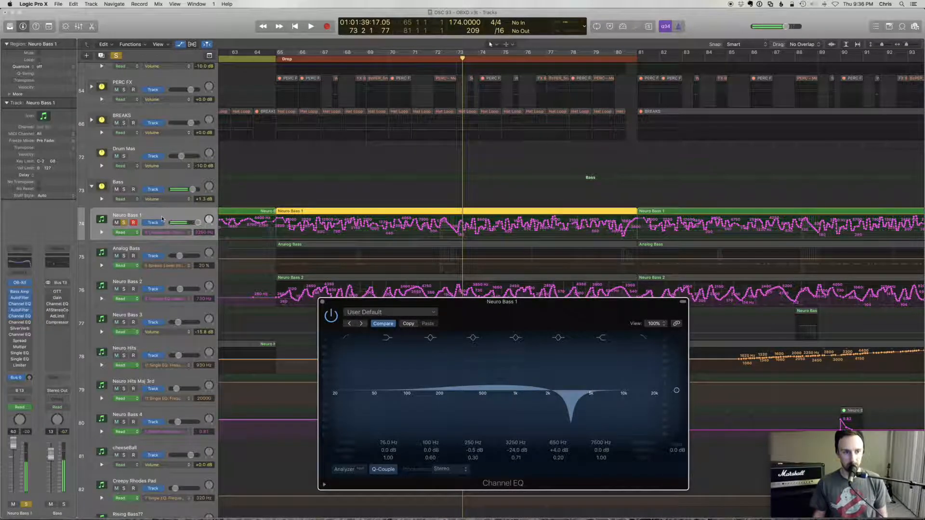
# - Hide the track automation and examine the Neuro Bass 1 Drop region's notes and Channel Pressure data in the Piano Roll, closing the editor when done
pyautogui.press('a')
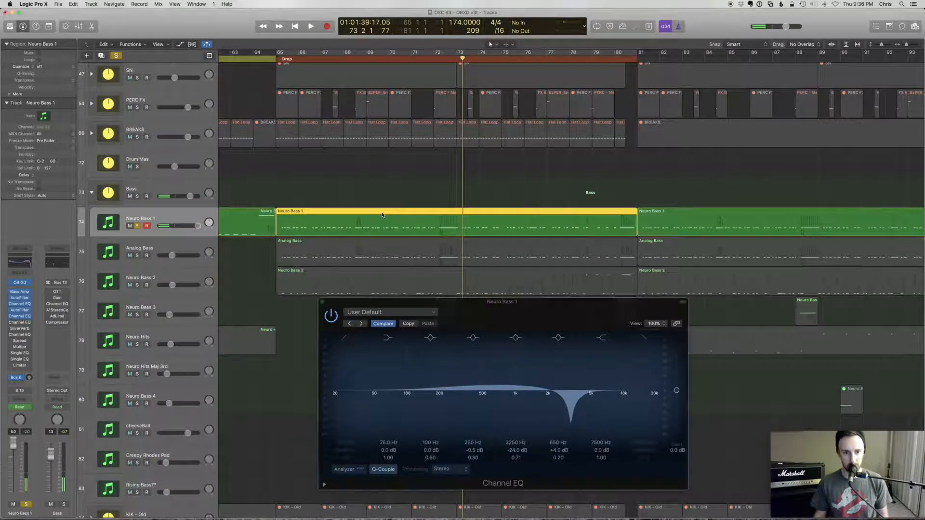
pyautogui.doubleClick(384, 218)
pyautogui.moveTo(473, 311); pyautogui.dragTo(743, 267)
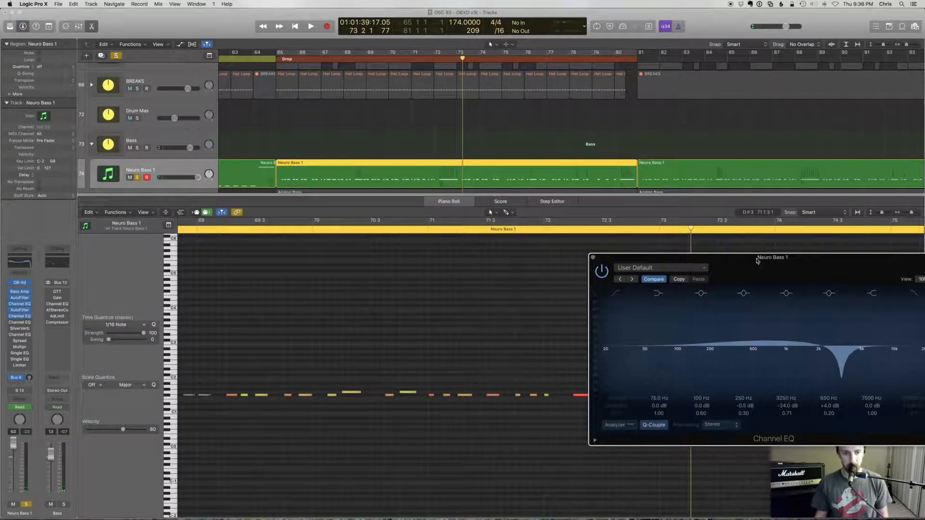
pyautogui.click(181, 212)
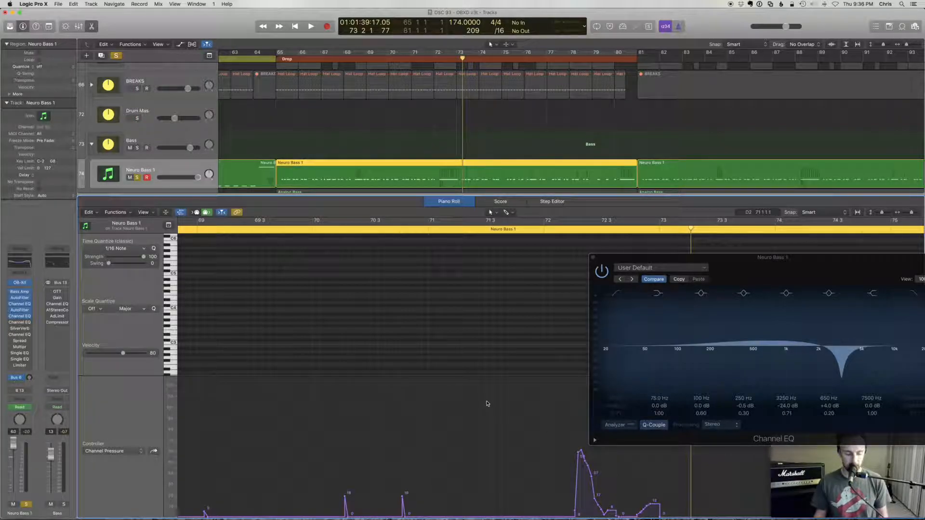
pyautogui.press('p')
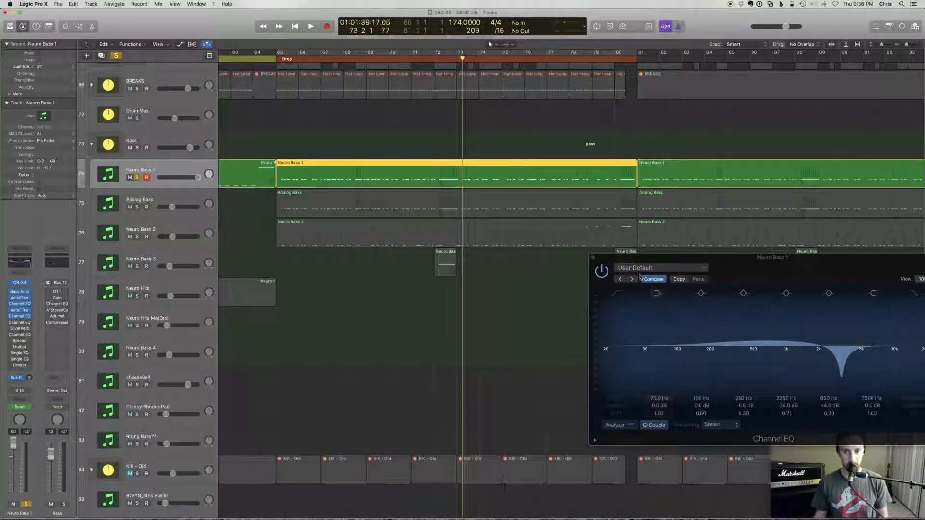
pyautogui.moveTo(629, 260); pyautogui.dragTo(327, 259)
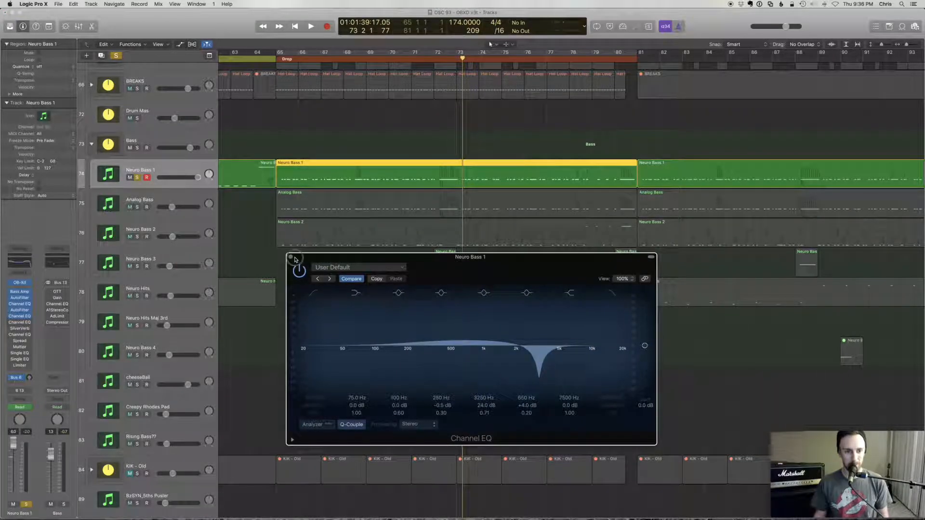
# - Bring in the Channel EQ just above SilverVerb on Neuro Bass 1 and examine its curve, closing the plug-in when done
pyautogui.click(291, 256)
pyautogui.press('a')
pyautogui.press('a')
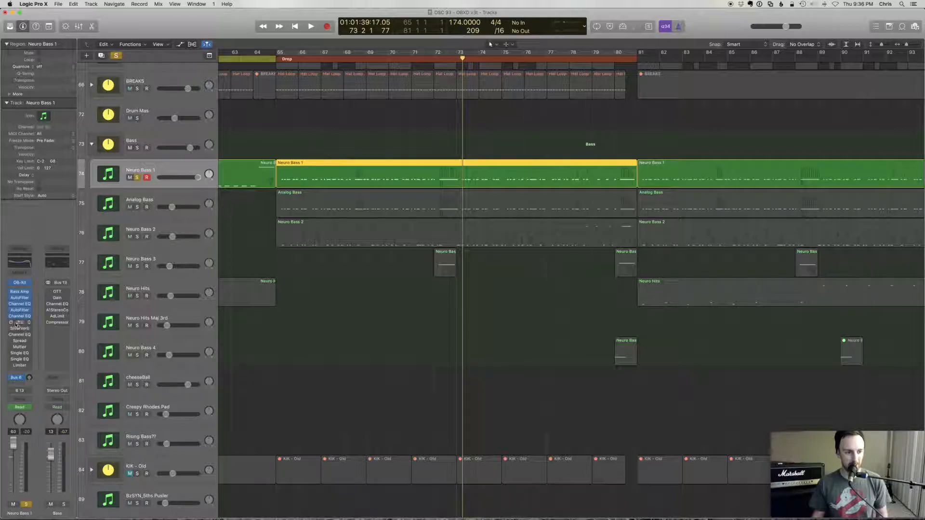
pyautogui.click(30, 323)
pyautogui.moveTo(257, 34); pyautogui.dragTo(733, 198)
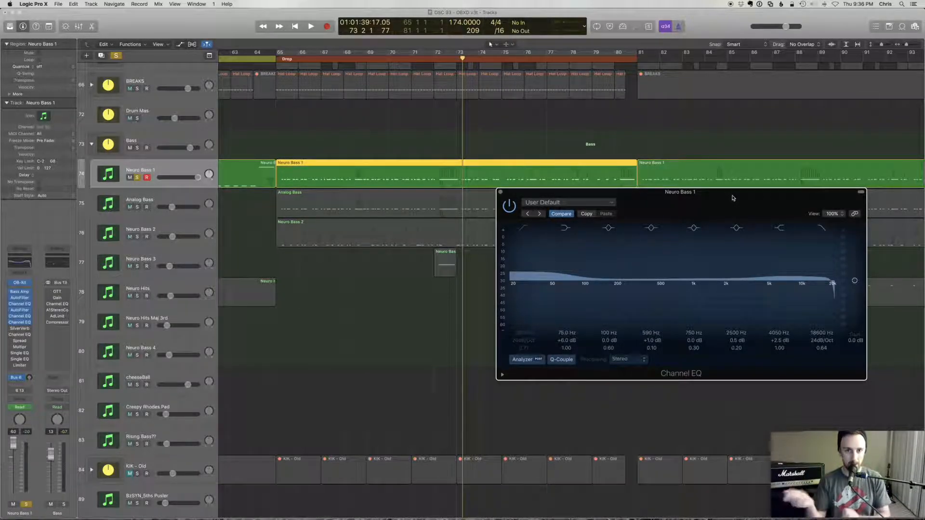
pyautogui.moveTo(718, 196); pyautogui.dragTo(537, 176)
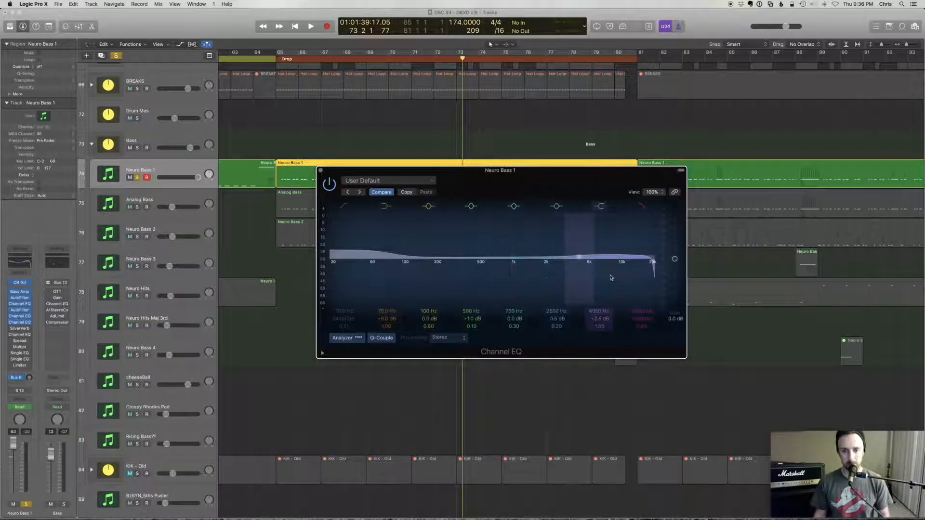
pyautogui.click(321, 171)
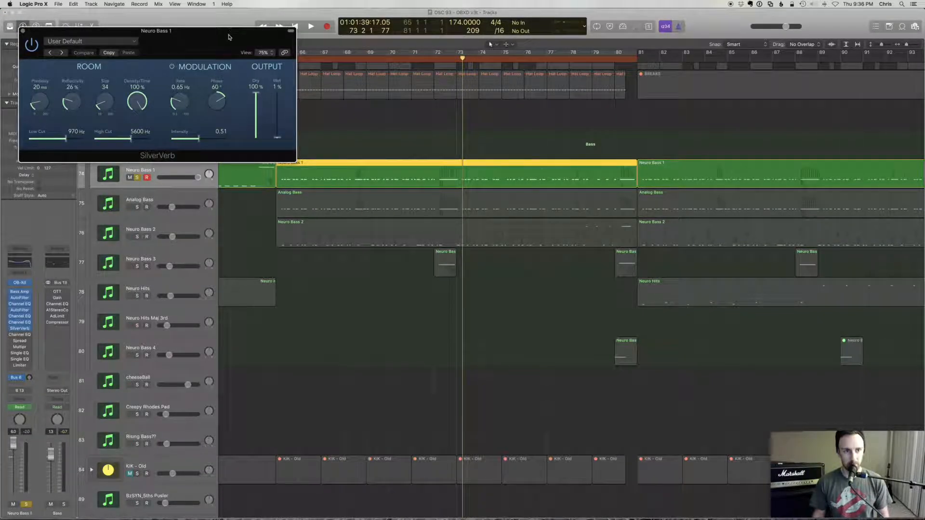
# - Bring in SilverVerb on Neuro Bass 1 and audition it from bar 73, returning the playhead to bar 65 and closing the plug-in
pyautogui.moveTo(231, 34); pyautogui.dragTo(781, 126)
pyautogui.press('space')
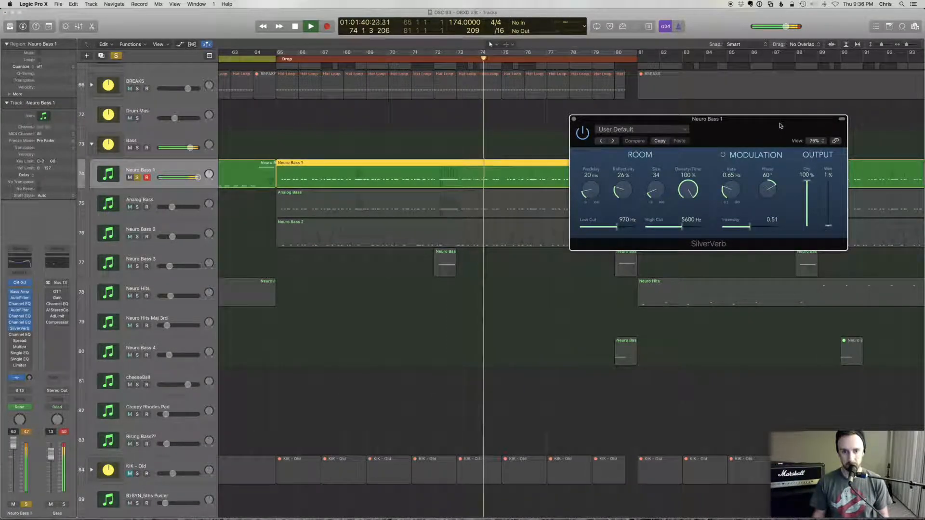
pyautogui.press('space')
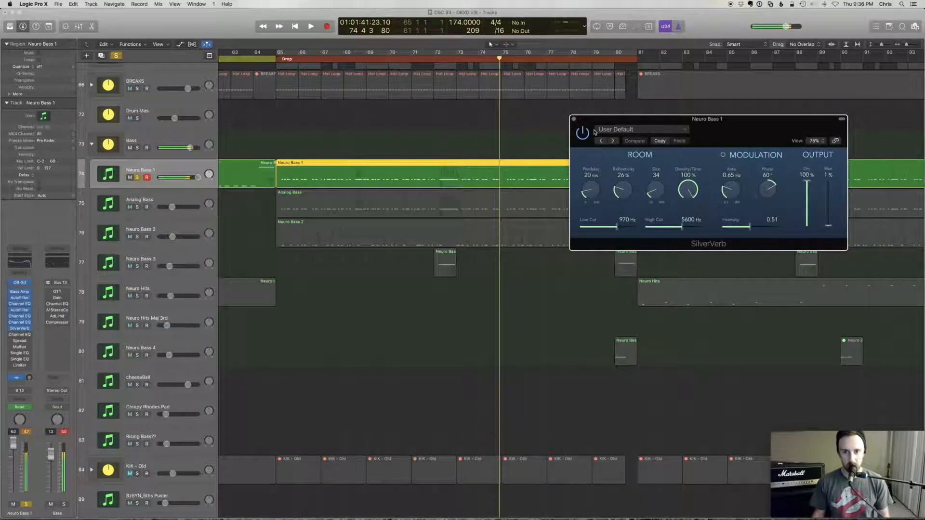
pyautogui.press(',')
pyautogui.press(',')
pyautogui.press(',')
pyautogui.press(',')
pyautogui.press(',')
pyautogui.press(',')
pyautogui.press(',')
pyautogui.press(',')
pyautogui.press(',')
pyautogui.press(',')
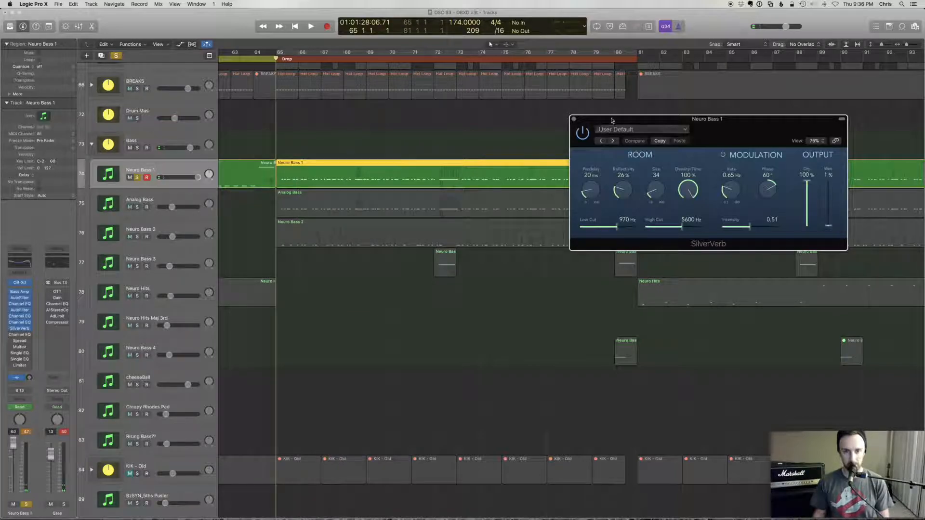
pyautogui.click(574, 119)
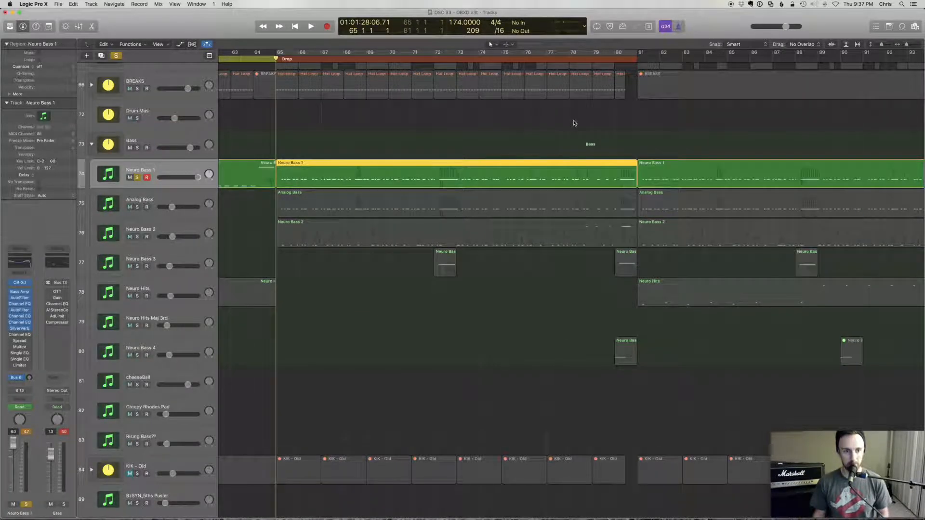
# - Bring in the Channel EQ below SilverVerb, examine its curve, and play the Drop from bar 65 with that EQ bypassed
pyautogui.click(19, 334)
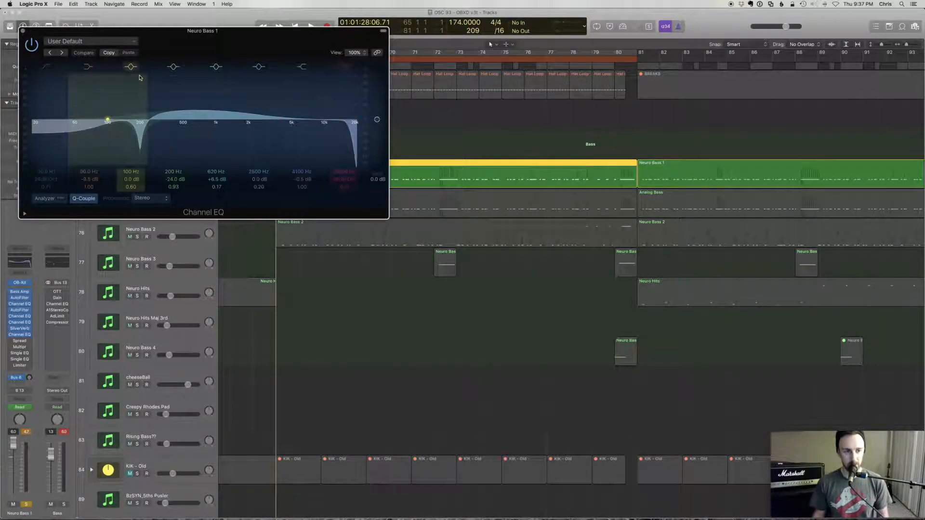
pyautogui.moveTo(188, 34); pyautogui.dragTo(594, 167)
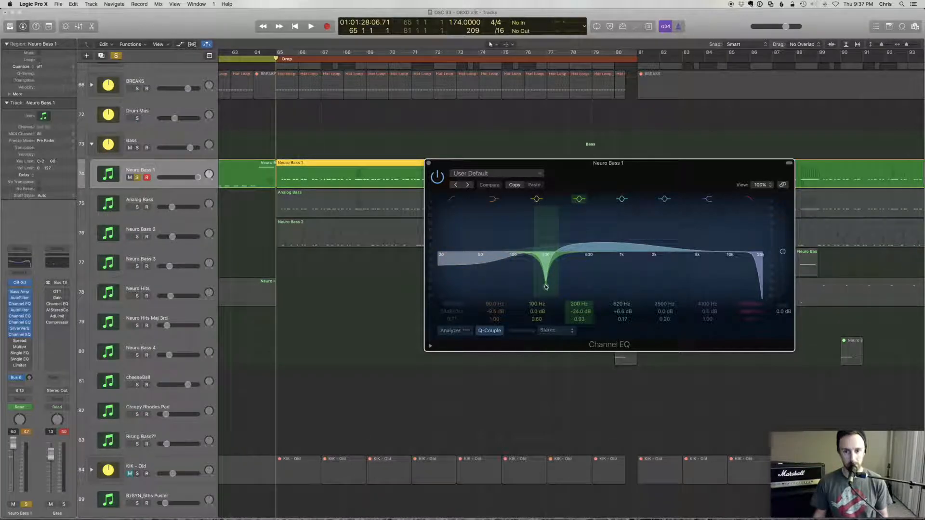
pyautogui.click(436, 177)
pyautogui.press('space')
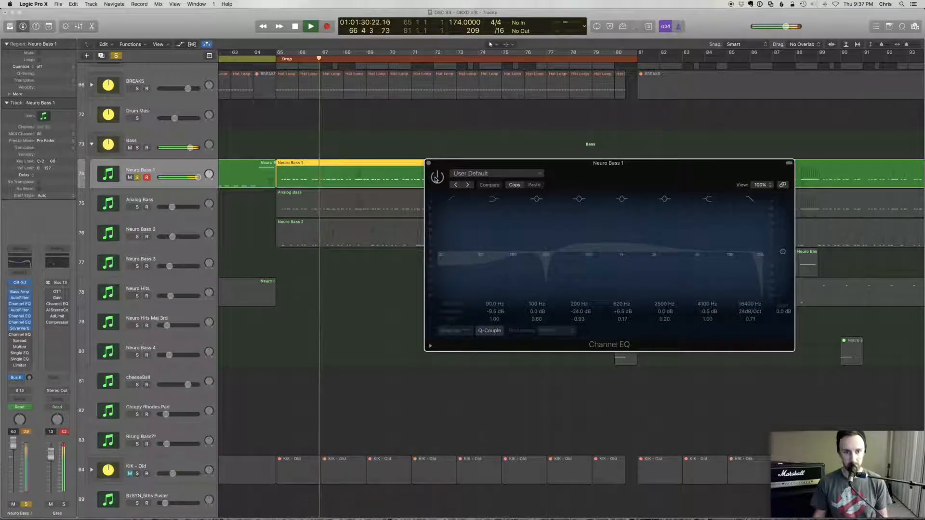
# - Turn on the cycle range over the Drop and replay it with the Channel EQ switched back on, closing the plug-in when done
pyautogui.press('c')
pyautogui.press('space')
pyautogui.click(436, 178)
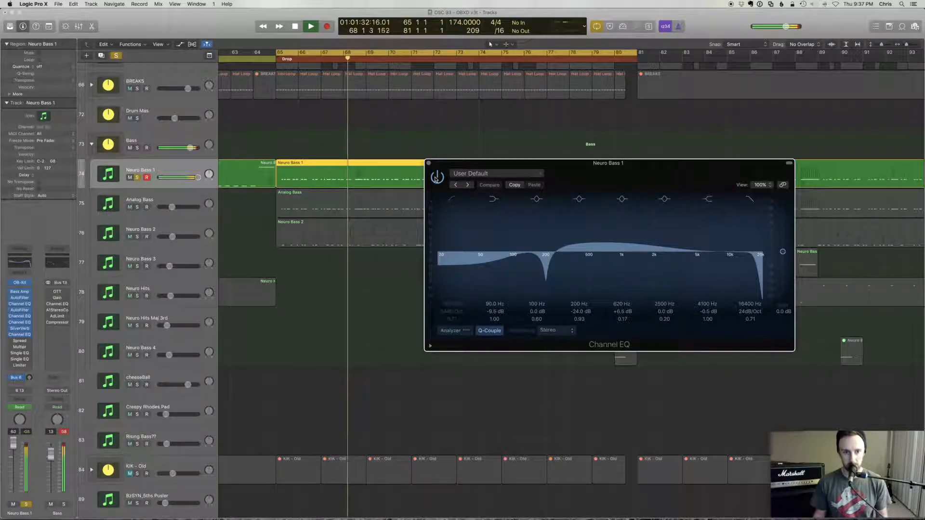
pyautogui.press('space')
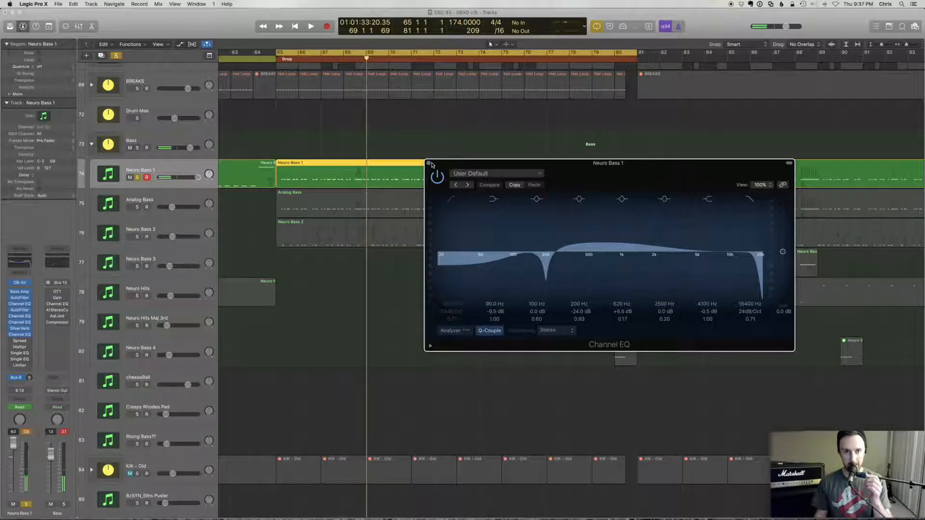
pyautogui.click(430, 163)
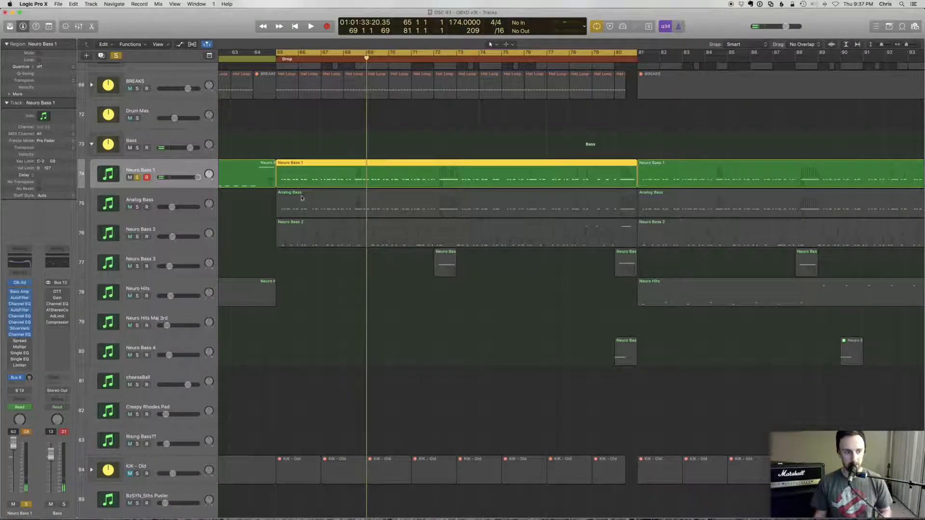
# - Bring in Stereo Spread on Neuro Bass 1 and compare the Drop with it bypassed and active, closing the plug-in when done
pyautogui.click(20, 340)
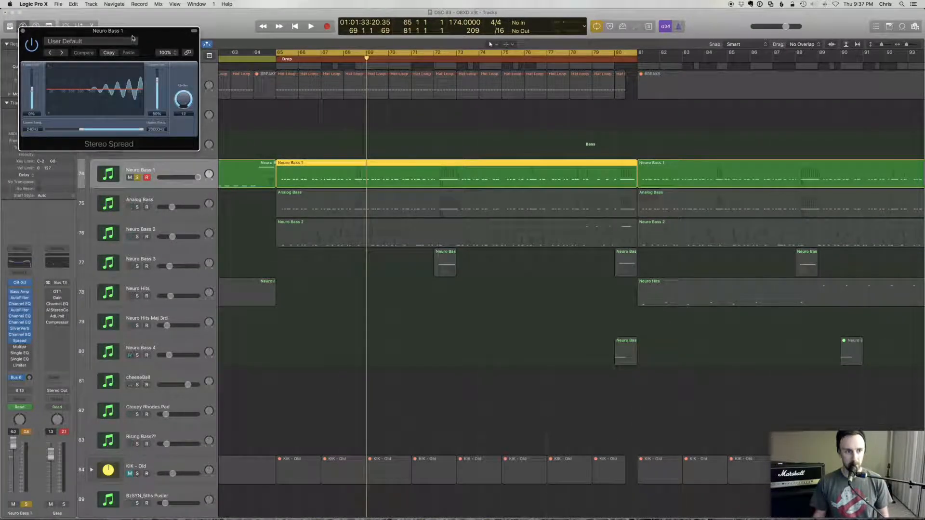
pyautogui.moveTo(133, 27); pyautogui.dragTo(532, 146)
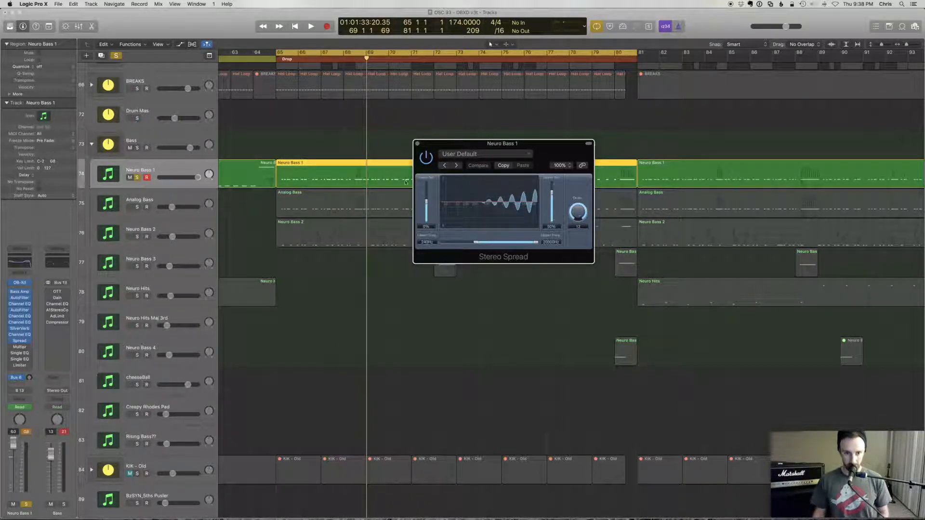
pyautogui.click(321, 143)
pyautogui.press('space')
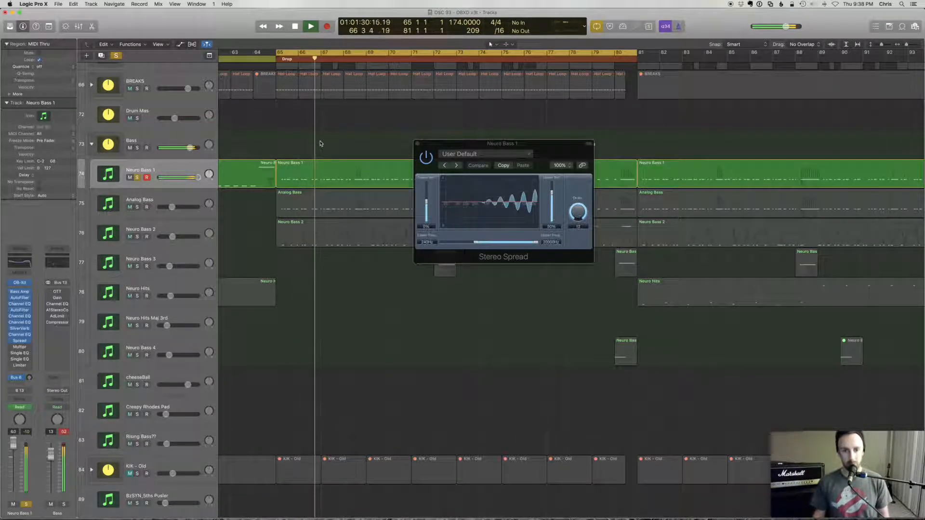
pyautogui.click(425, 157)
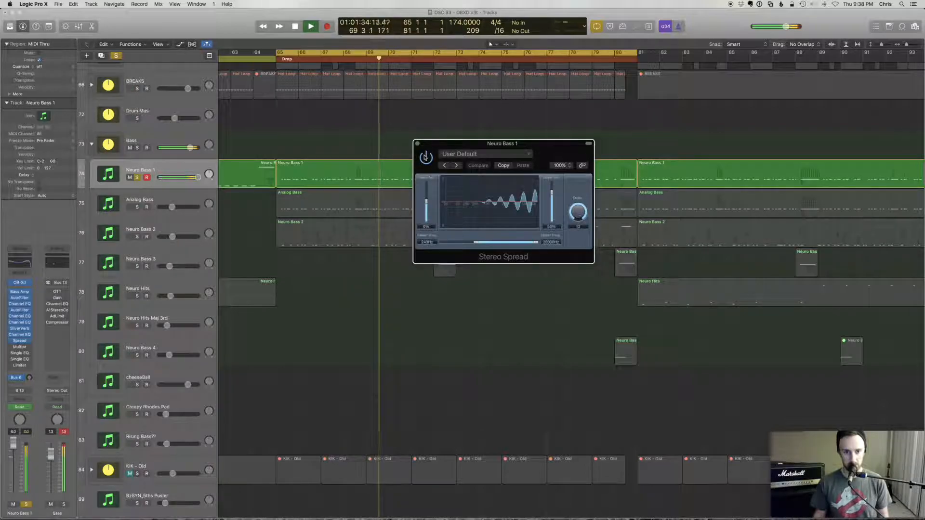
pyautogui.press('space')
pyautogui.click(417, 144)
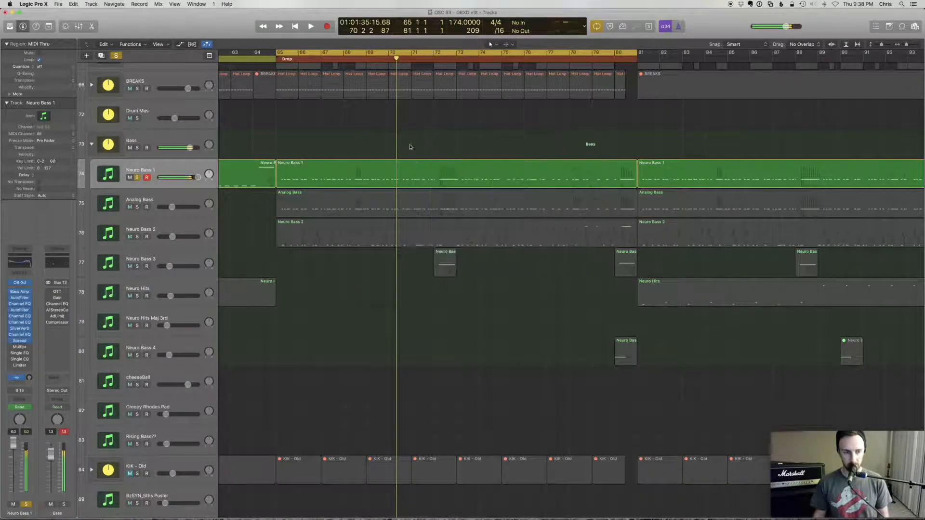
# - Bring in the Multipressor on Neuro Bass 1 and play the Drop to watch its four bands work
pyautogui.click(21, 348)
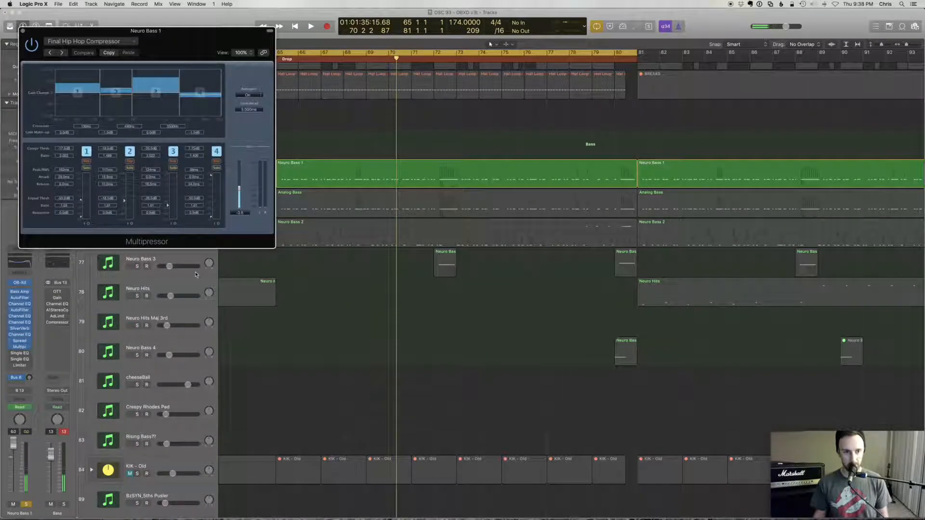
pyautogui.moveTo(166, 39); pyautogui.dragTo(572, 144)
pyautogui.press('space')
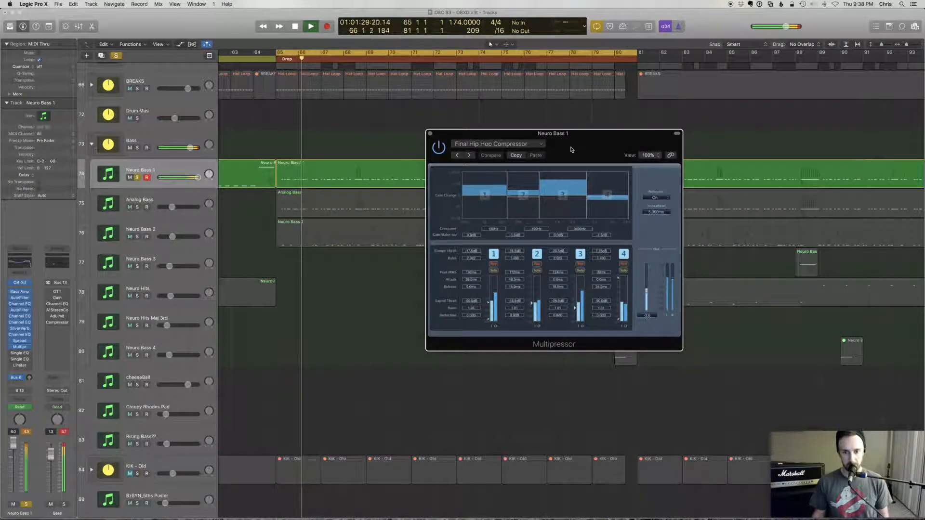
# - Lower Neuro Bass 1's channel volume during playback and reset the peak readings on the Neuro Bass 1 and Bass channels
pyautogui.click(27, 433)
pyautogui.moveTo(13, 444); pyautogui.dragTo(14, 454)
pyautogui.click(65, 433)
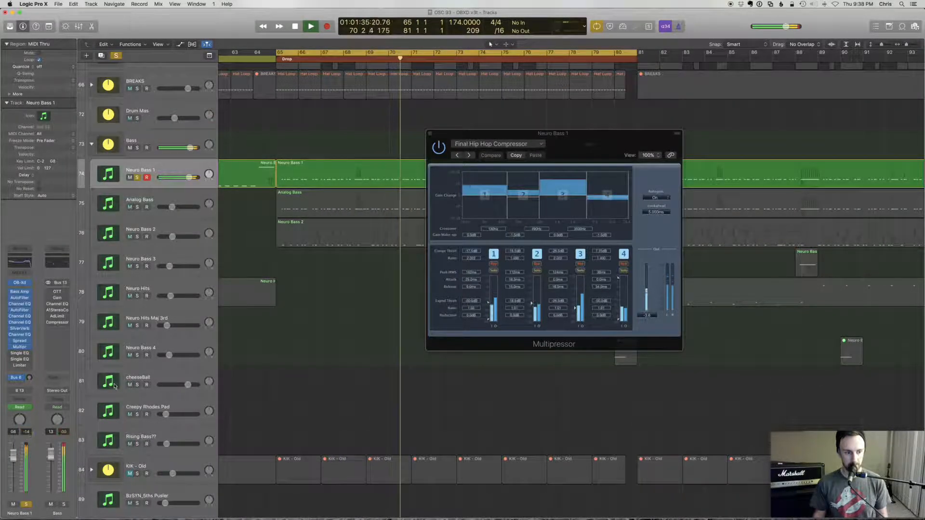
# - Compare the start of the Drop with the Multipressor bypassed and active, leaving it switched on
pyautogui.press('space')
pyautogui.click(469, 188)
pyautogui.press('space')
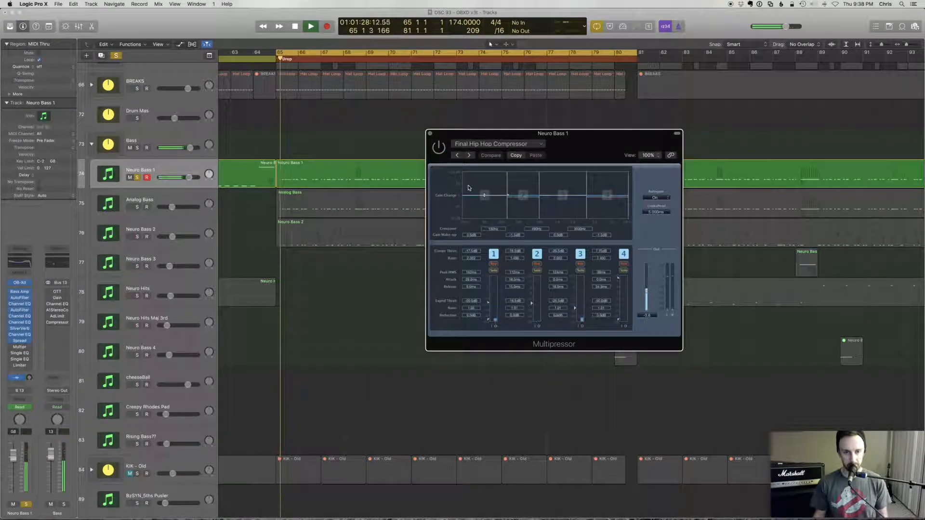
pyautogui.press('space')
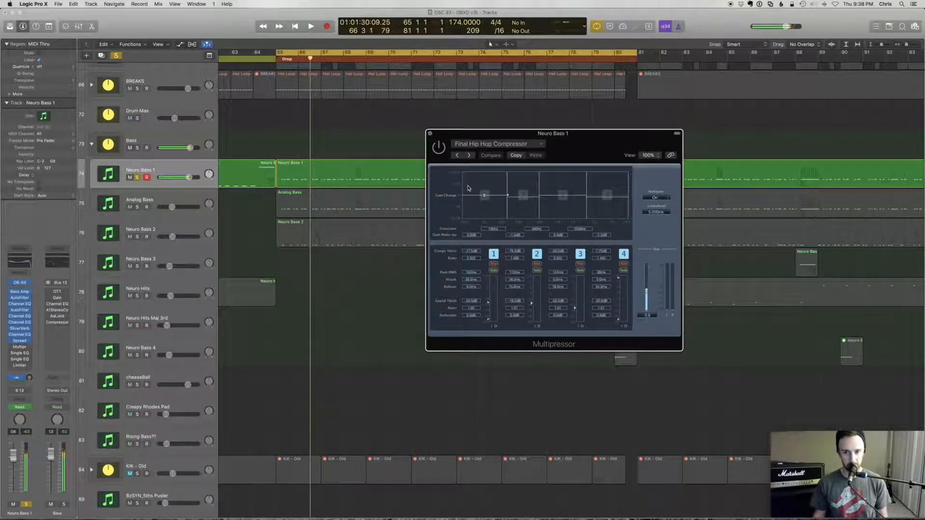
pyautogui.press('space')
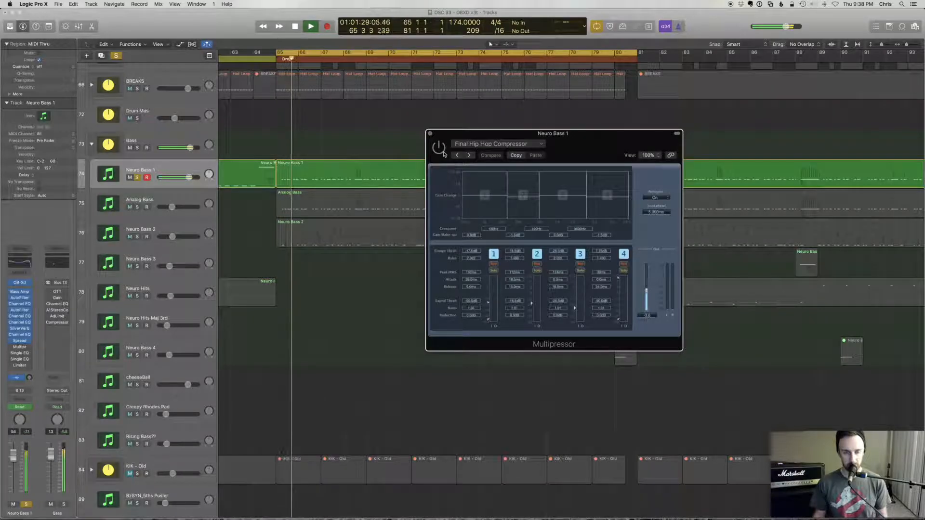
pyautogui.press('space')
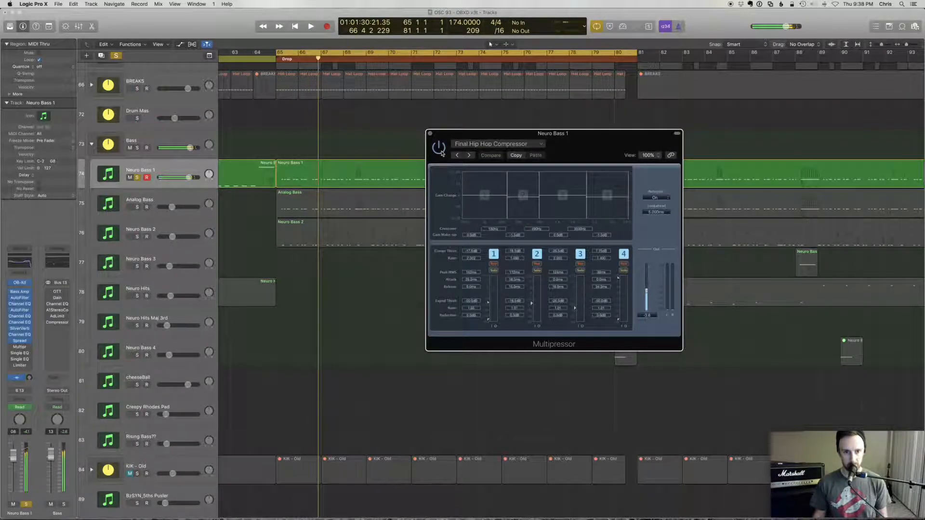
pyautogui.press('space')
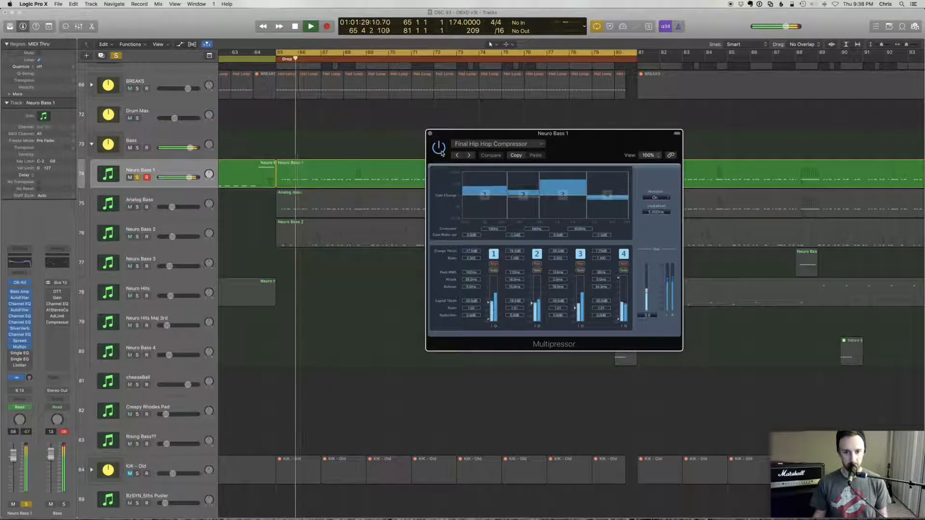
pyautogui.press('space')
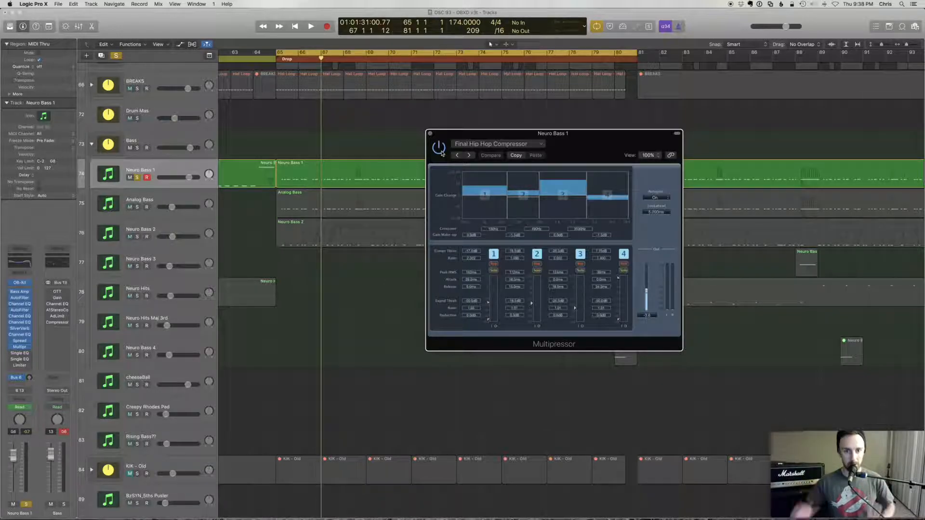
# - Examine the Multipressor's band gain graph and its compression and expansion settings, closing the plug-in when done
pyautogui.moveTo(452, 140); pyautogui.dragTo(411, 139)
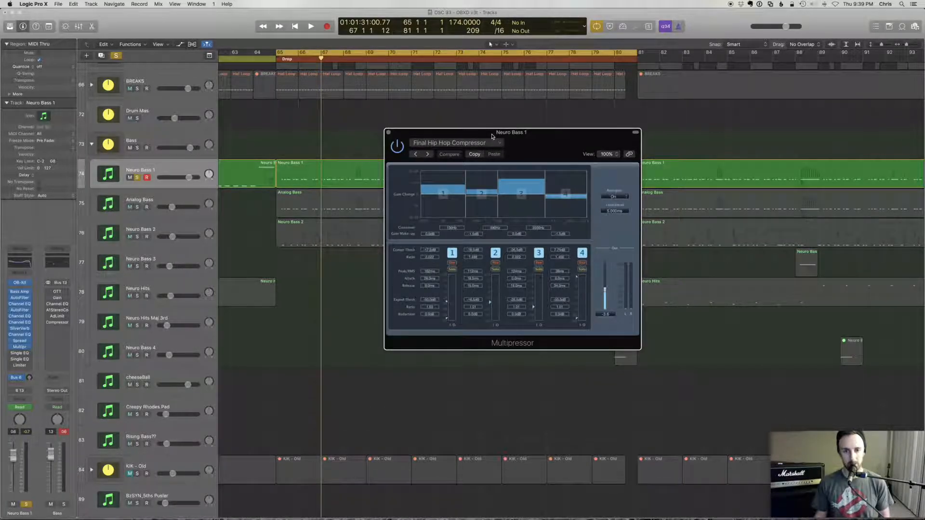
pyautogui.moveTo(432, 152); pyautogui.dragTo(419, 151)
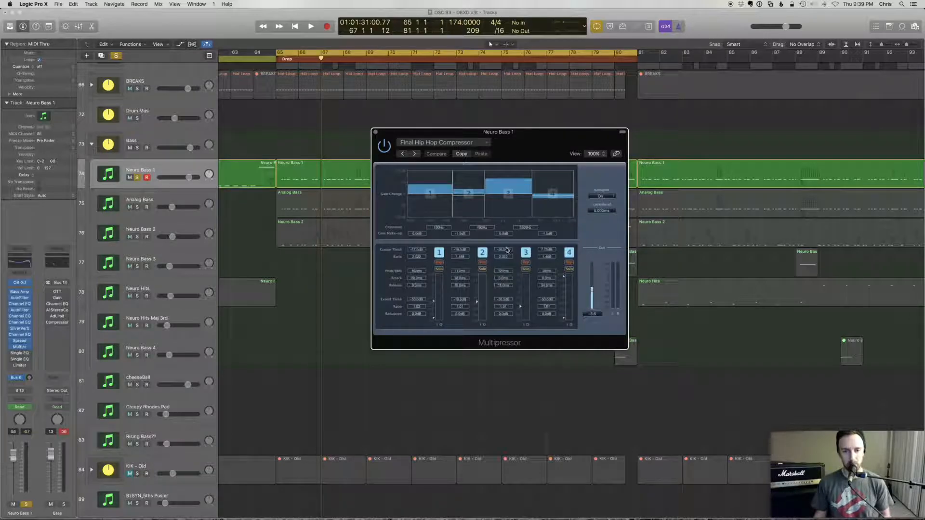
pyautogui.click(376, 132)
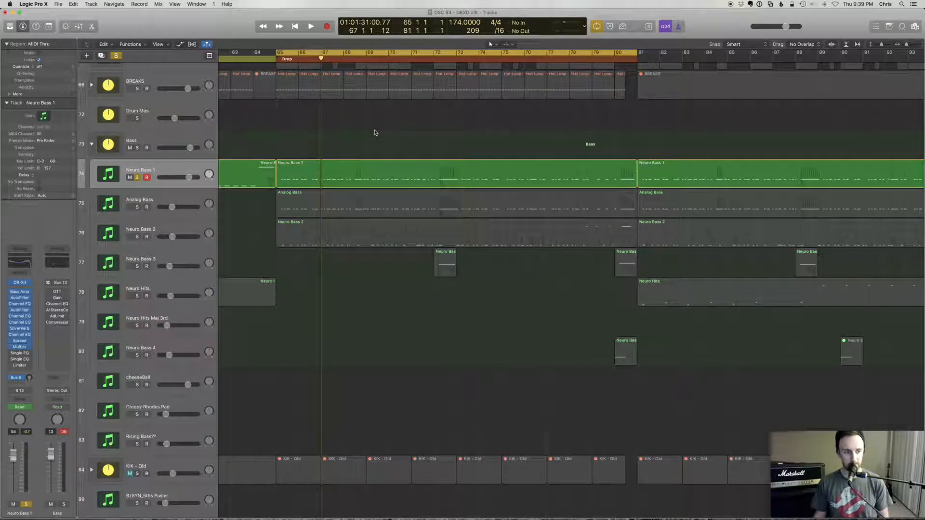
# - Bring in the Limiter at the end of Neuro Bass 1's insert chain and play the Drop to watch its gain reduction
pyautogui.click(21, 366)
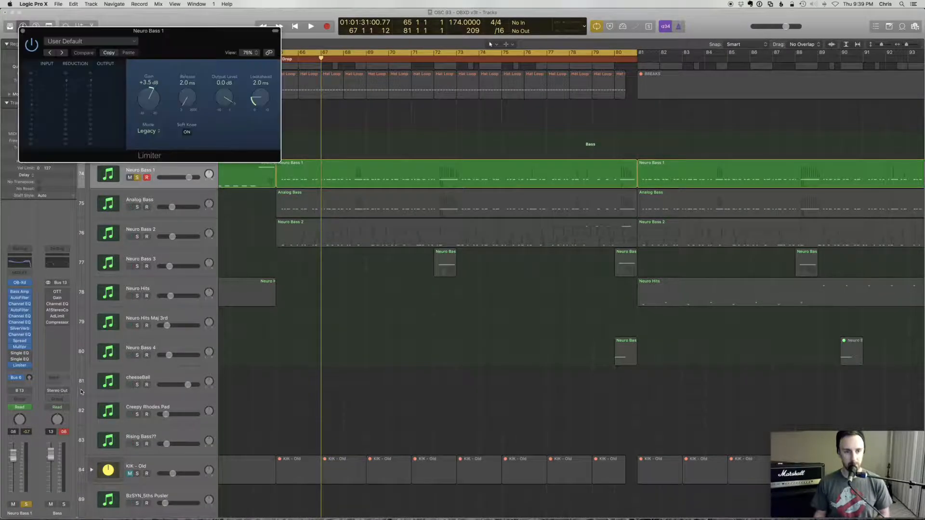
pyautogui.press('space')
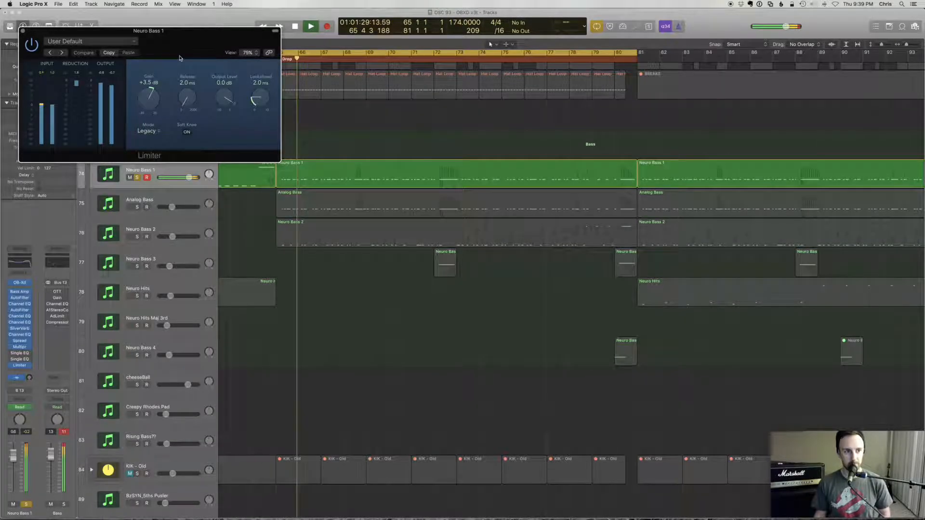
pyautogui.moveTo(165, 39); pyautogui.dragTo(611, 155)
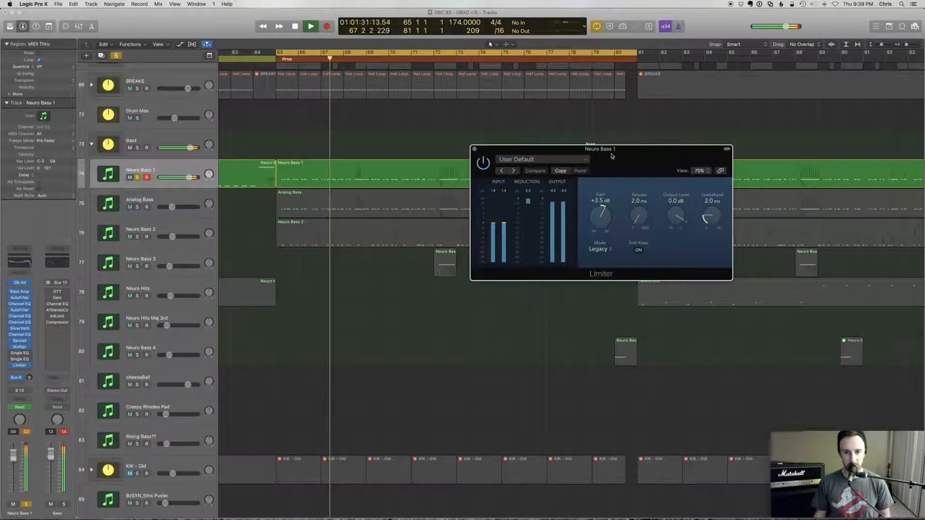
pyautogui.press('space')
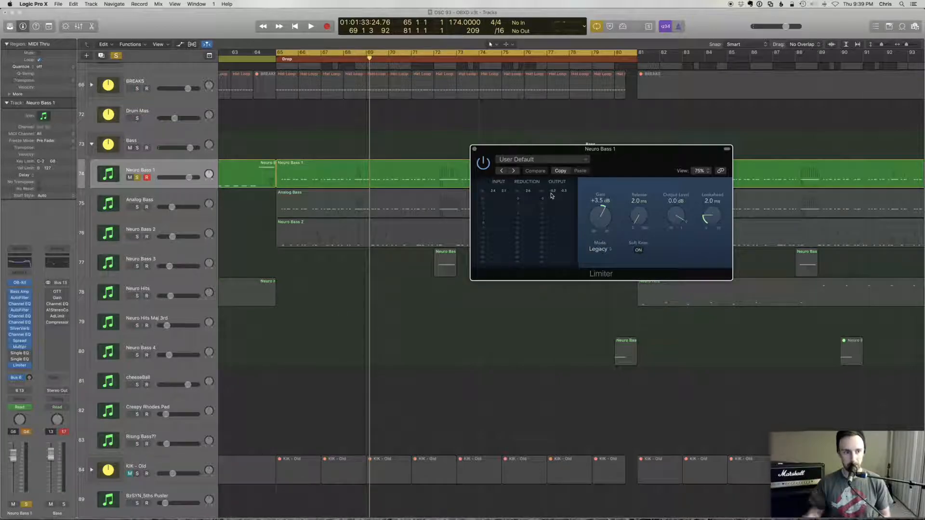
# - Close the Limiter, move the solo from Neuro Bass 1 to Analog Bass and play the Drop
pyautogui.moveTo(614, 149); pyautogui.dragTo(654, 167)
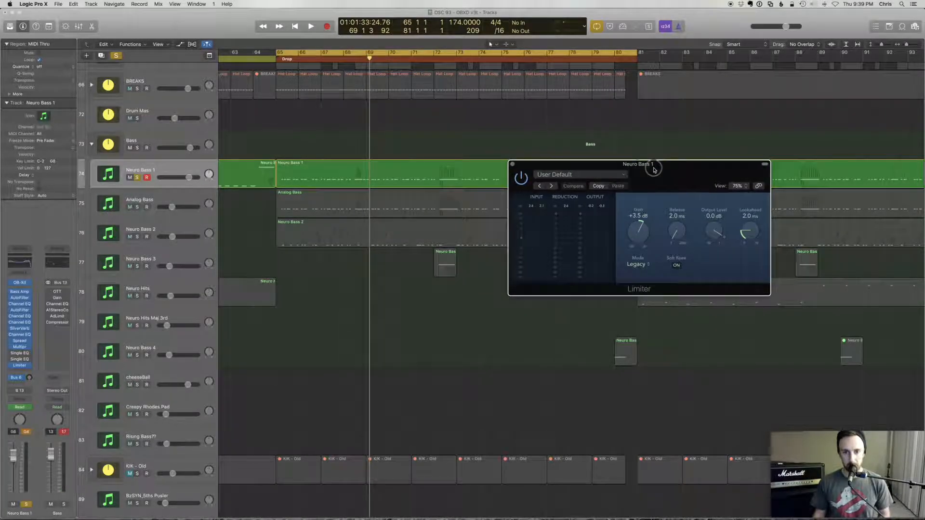
pyautogui.click(515, 165)
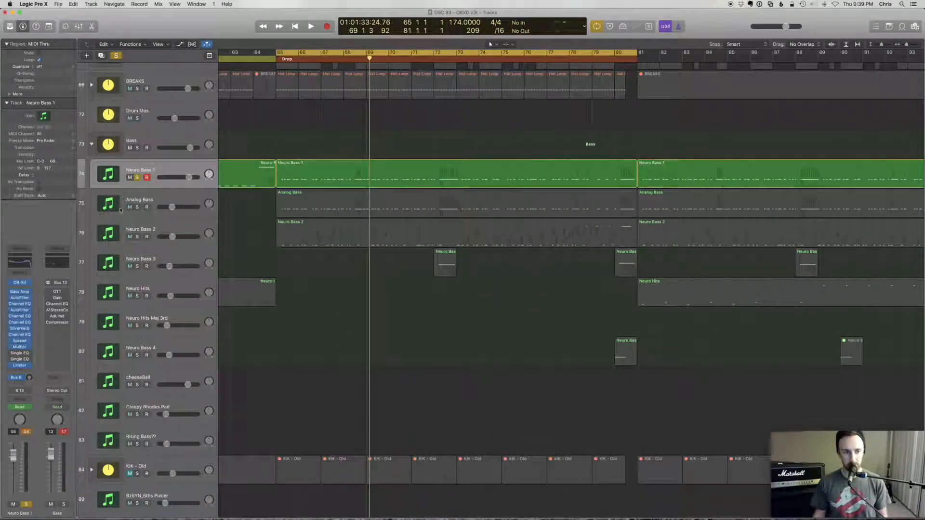
pyautogui.click(139, 194)
pyautogui.click(137, 178)
pyautogui.press('space')
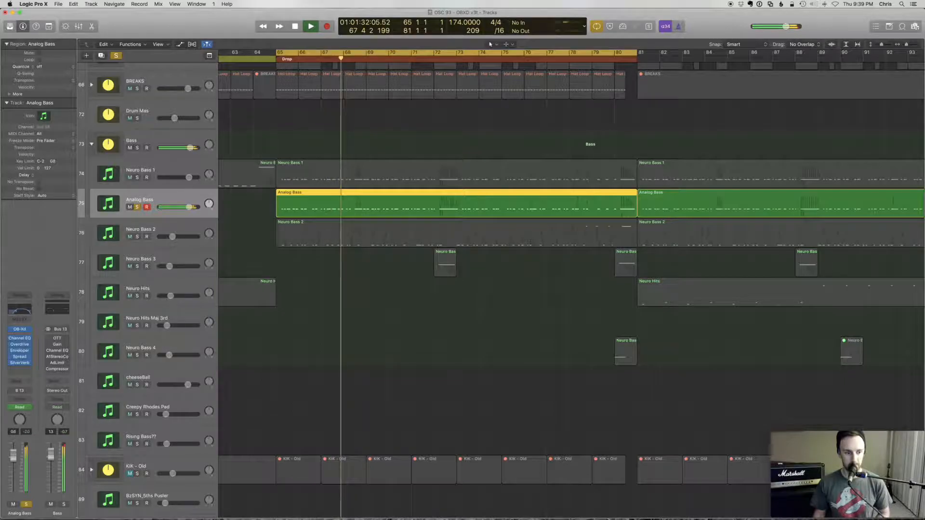
pyautogui.press('space')
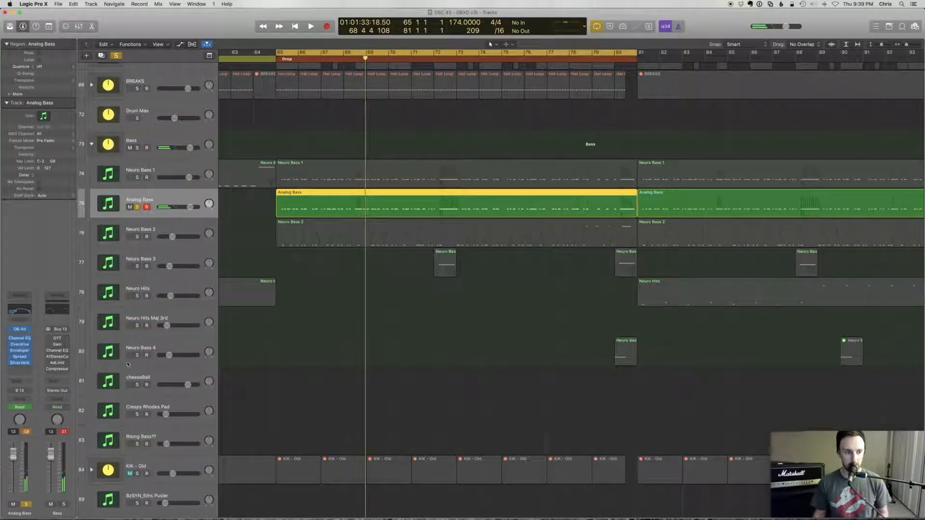
# - Examine the filter curve of Analog Bass's Channel EQ, closing the plug-in when done
pyautogui.click(20, 312)
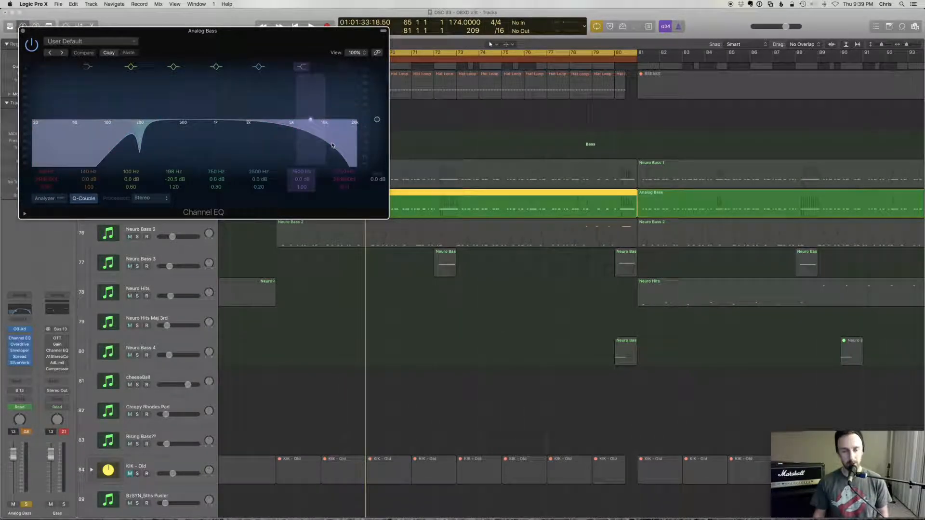
pyautogui.moveTo(155, 42); pyautogui.dragTo(591, 166)
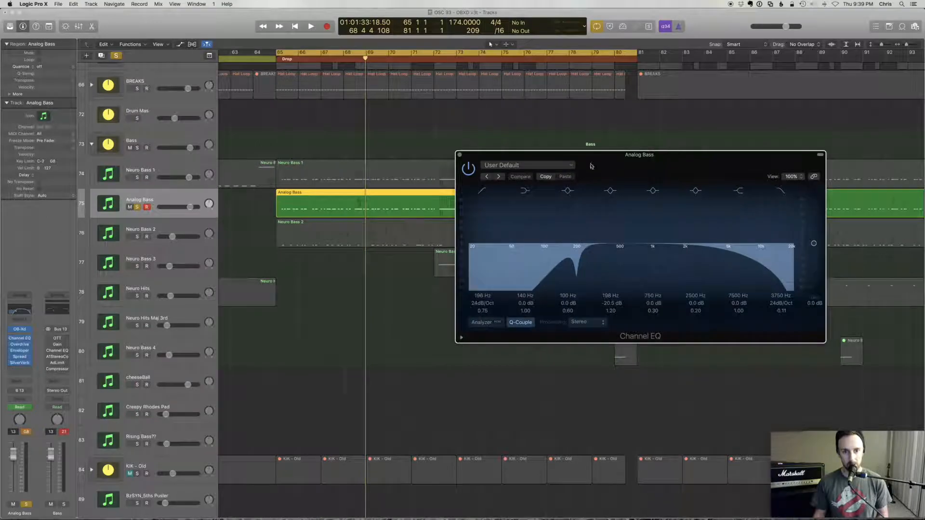
pyautogui.click(460, 156)
# - Compare the Neuro Bass 1 and Analog Bass regions in the Drop and examine Analog Bass's OB-Xd patch, closing the synth when done
pyautogui.click(310, 168)
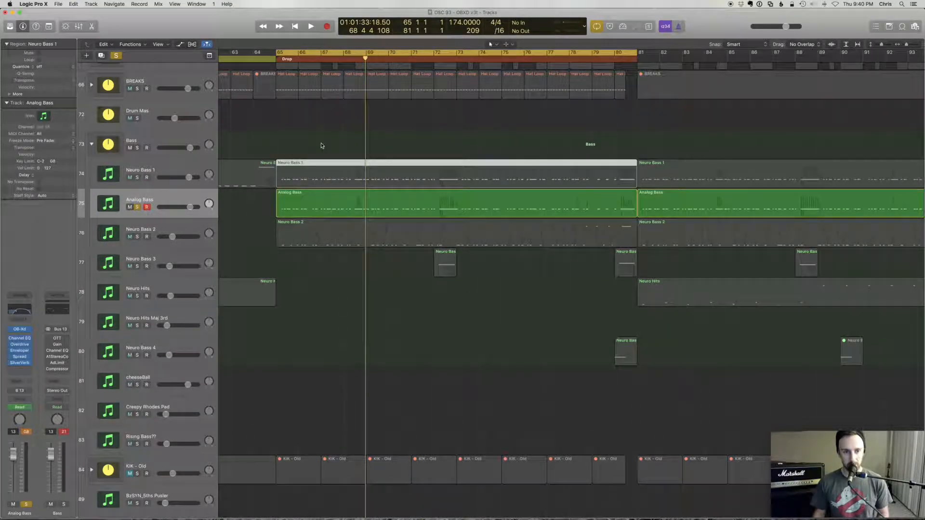
pyautogui.click(291, 195)
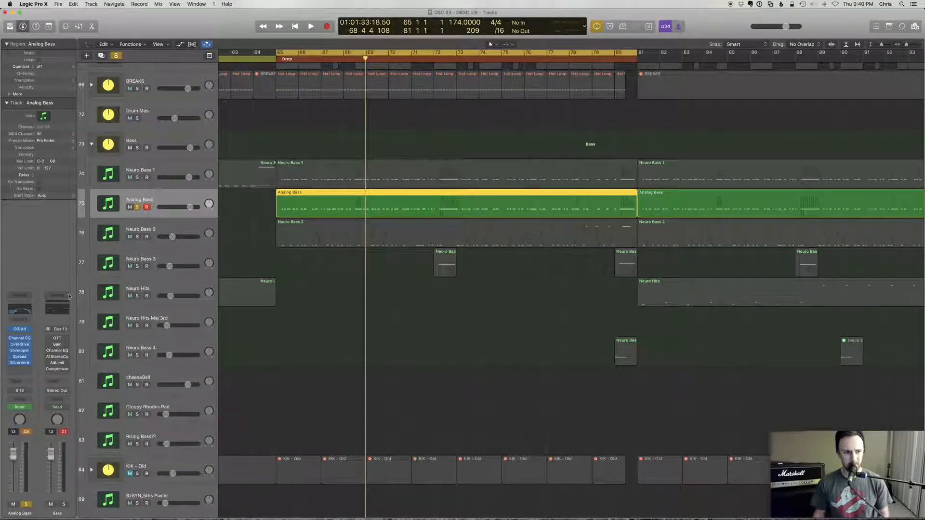
pyautogui.click(20, 330)
pyautogui.moveTo(181, 32); pyautogui.dragTo(405, 84)
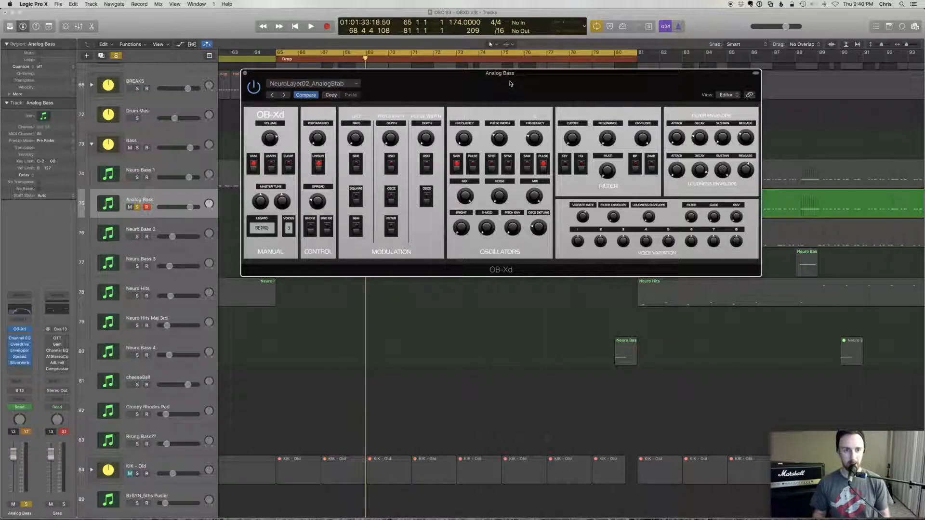
pyautogui.click(244, 74)
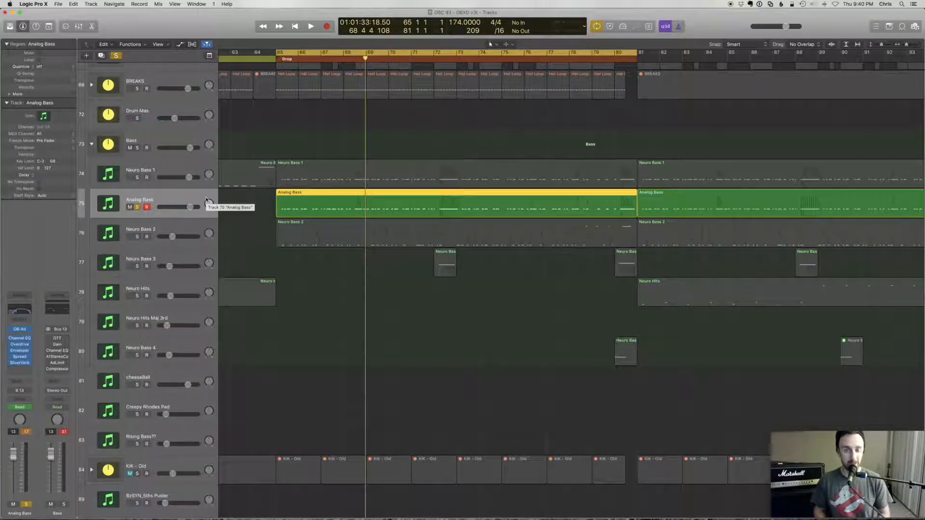
pyautogui.click(27, 434)
pyautogui.moveTo(13, 454); pyautogui.dragTo(13, 470)
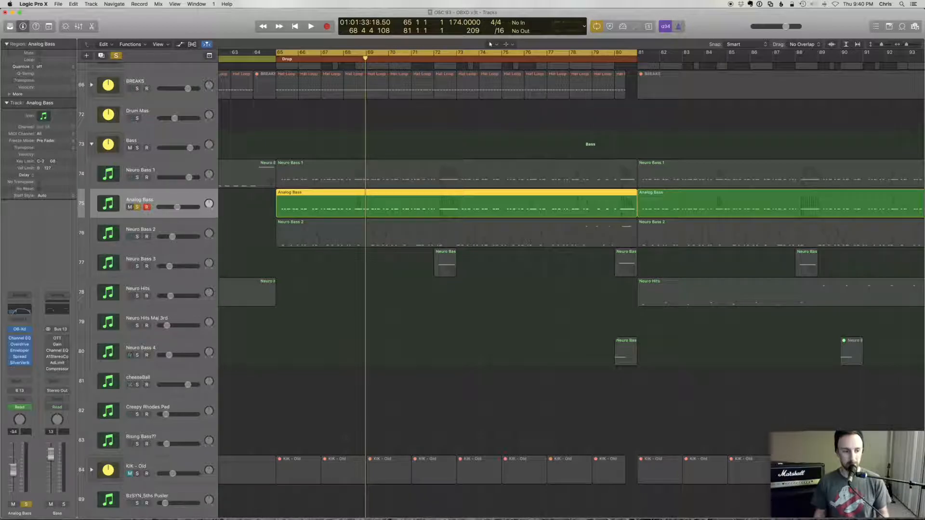
pyautogui.press('super+z')
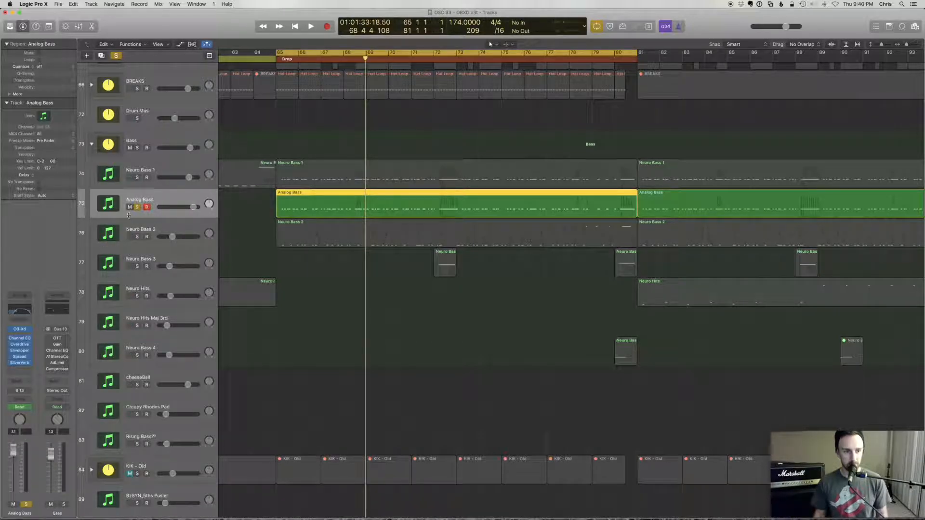
# - Play the Drop with Neuro Bass 1 soloed alone, adding Analog Bass to the solo during playback
pyautogui.click(137, 207)
pyautogui.click(137, 178)
pyautogui.press('space')
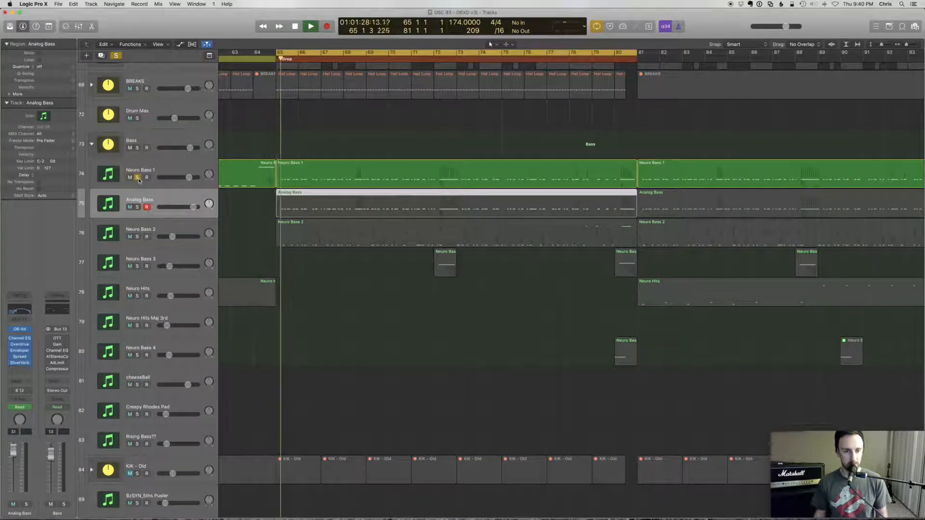
pyautogui.click(137, 207)
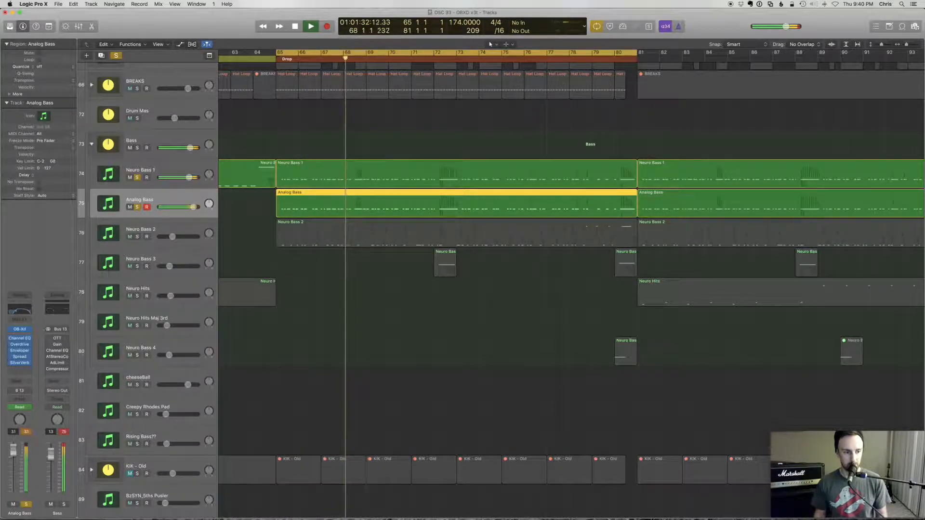
pyautogui.moveTo(13, 452); pyautogui.dragTo(15, 465)
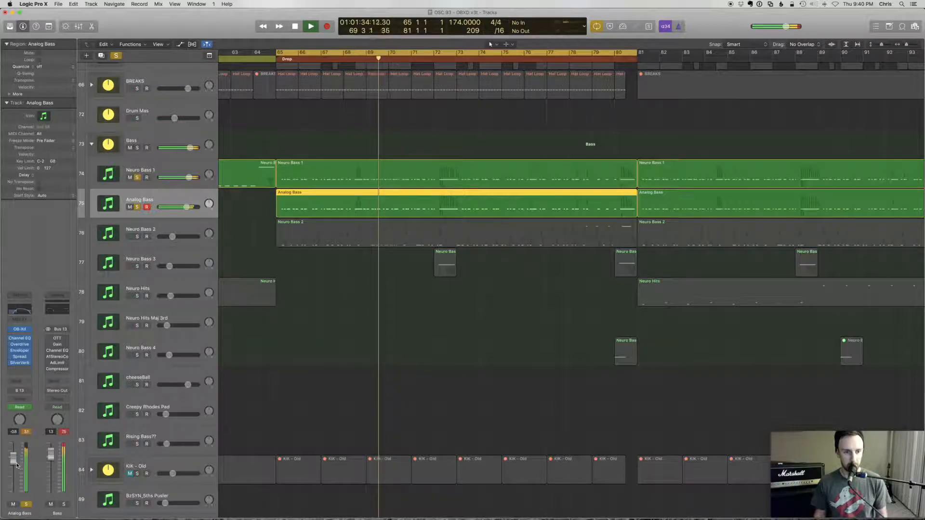
pyautogui.click(26, 504)
pyautogui.press('space')
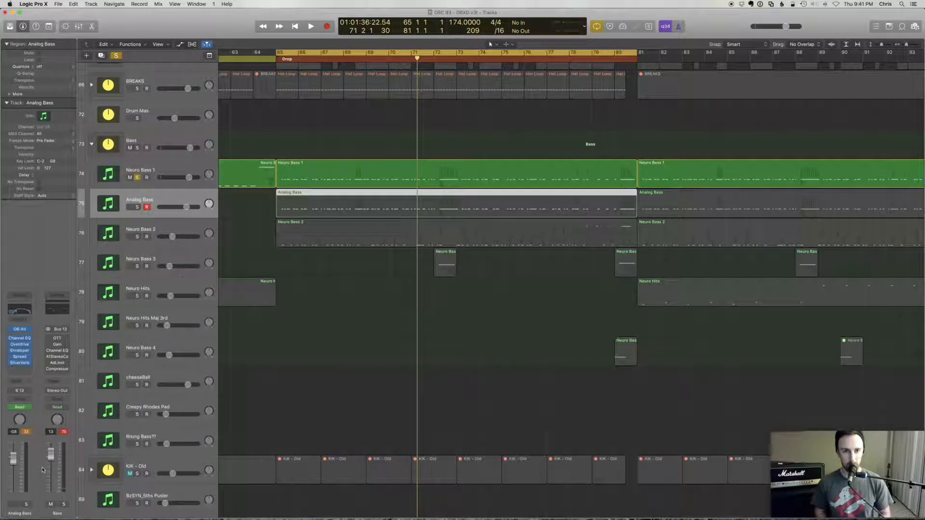
# - Examine the Overdrive and the Add More Punch Enveloper settings on Analog Bass, closing both plug-ins when done
pyautogui.click(20, 344)
pyautogui.click(19, 351)
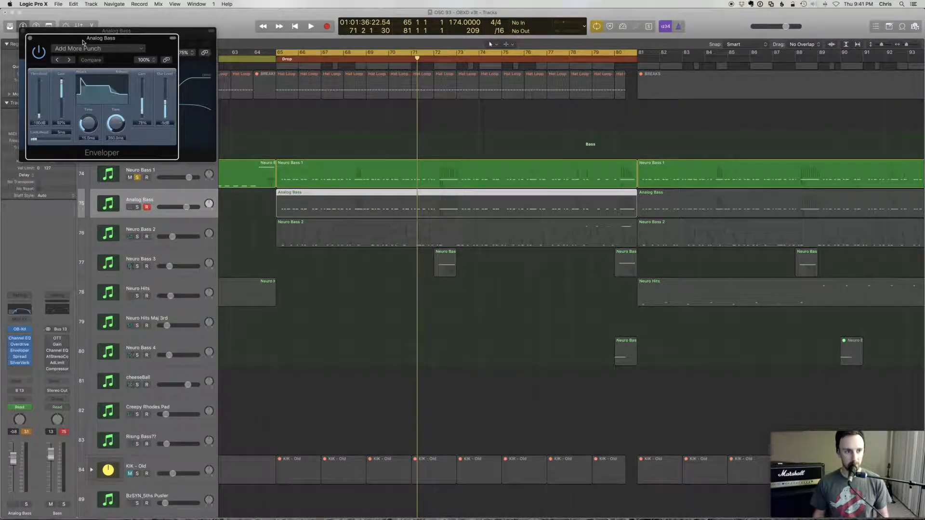
pyautogui.moveTo(80, 31); pyautogui.dragTo(362, 91)
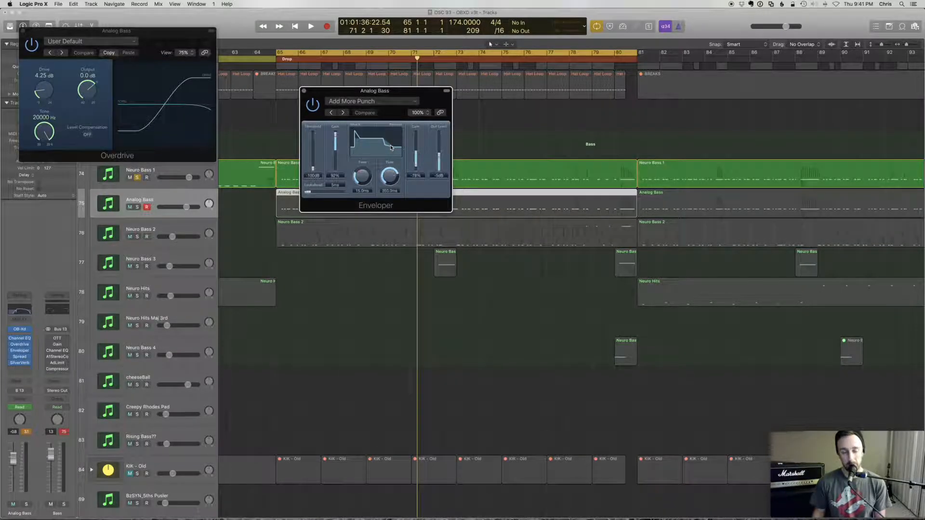
pyautogui.moveTo(408, 101); pyautogui.dragTo(386, 109)
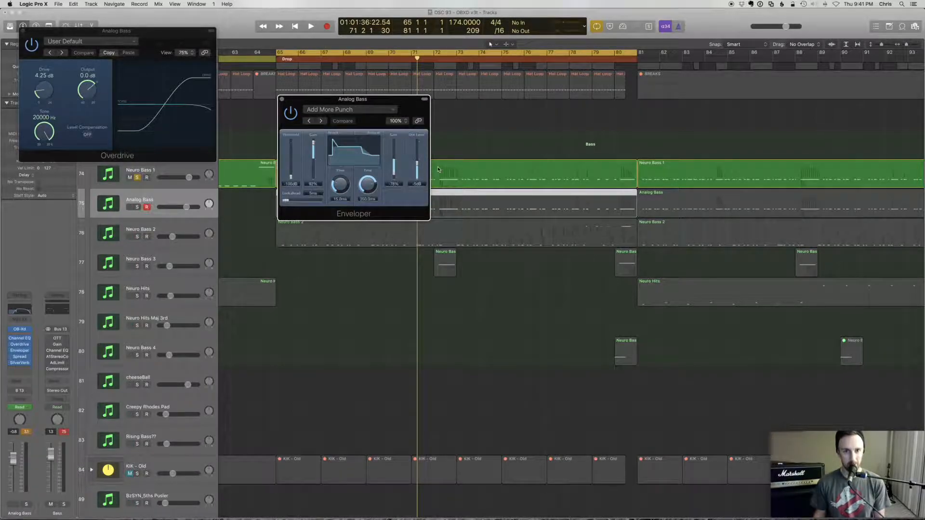
pyautogui.click(282, 99)
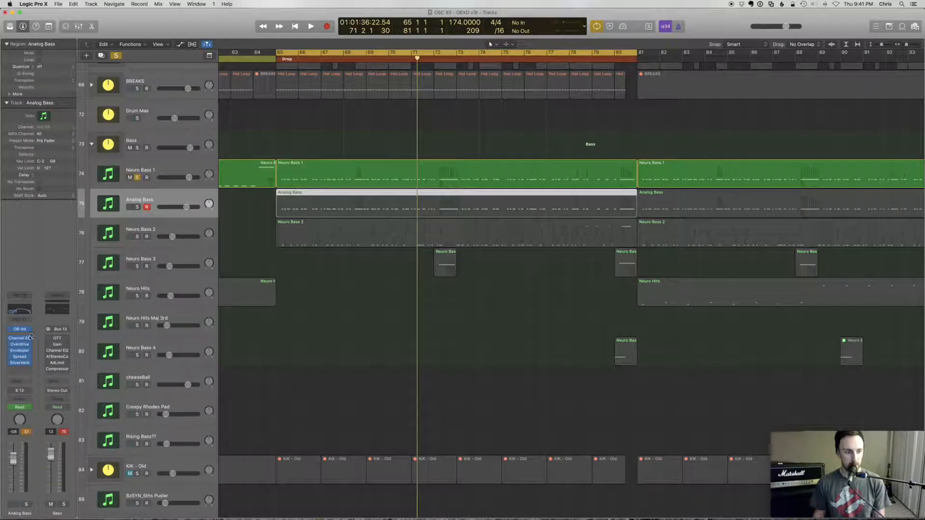
# - Examine the Stereo Spread and SilverVerb settings on Analog Bass, closing each plug-in when done
pyautogui.click(23, 357)
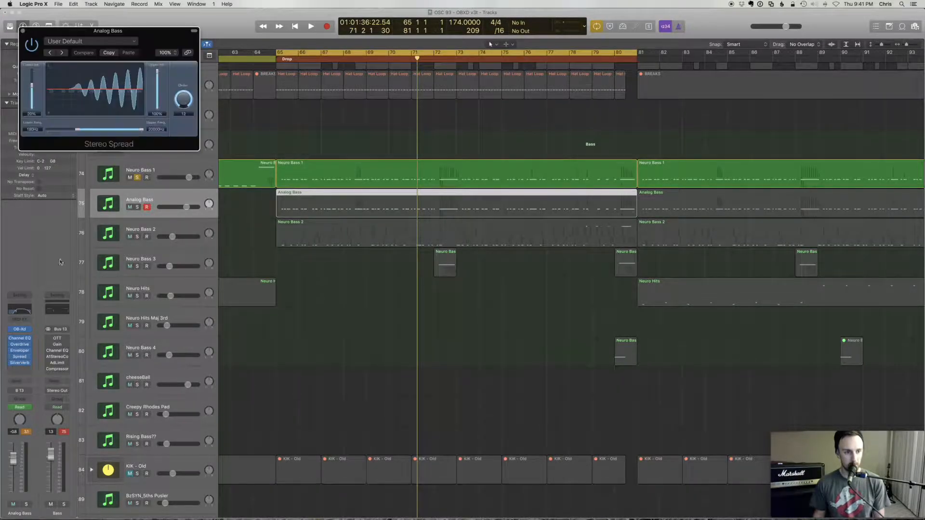
pyautogui.click(22, 32)
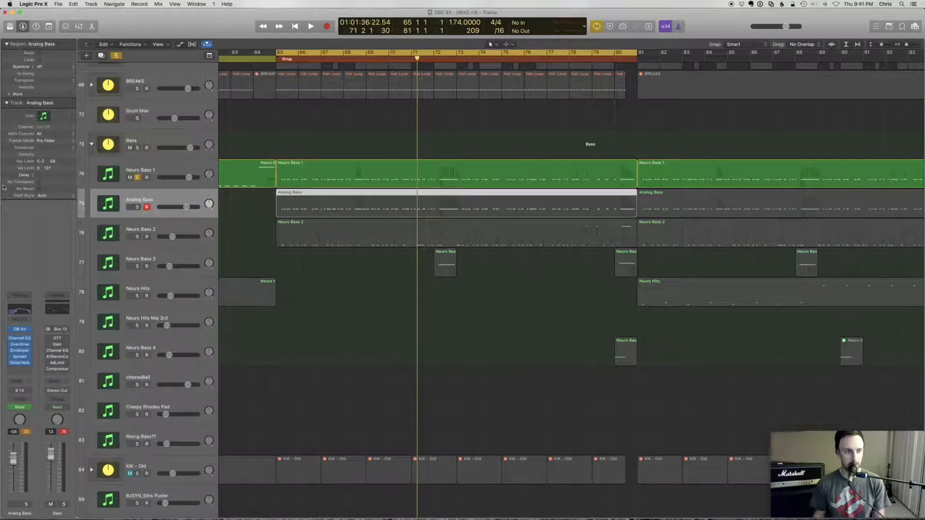
pyautogui.click(34, 362)
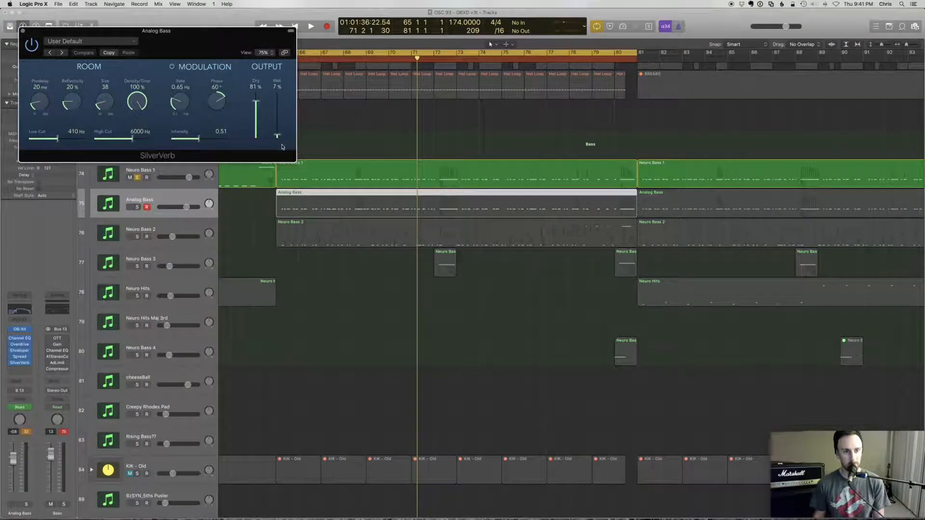
pyautogui.click(22, 32)
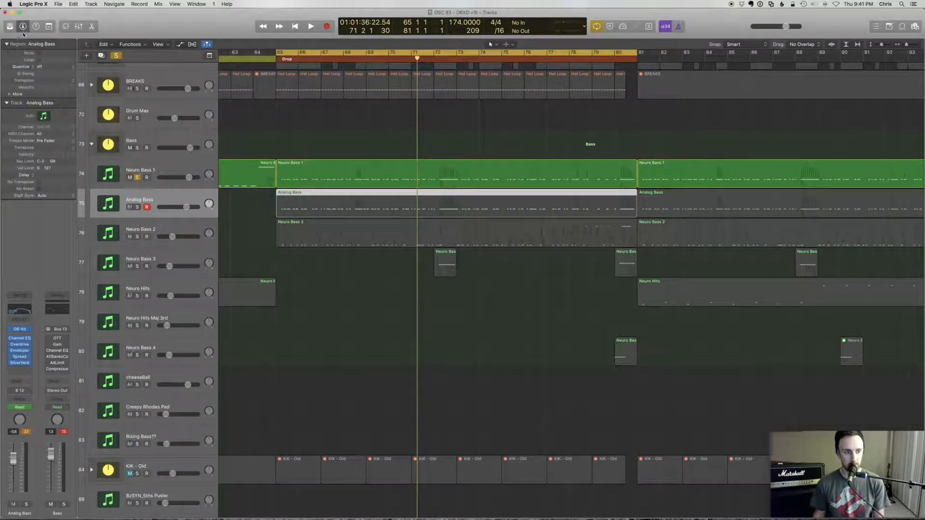
# - Audition Neuro Bass 2 over the Drop, soloed in place of Neuro Bass 1 with its channel volume raised to 6.0 dB
pyautogui.click(176, 222)
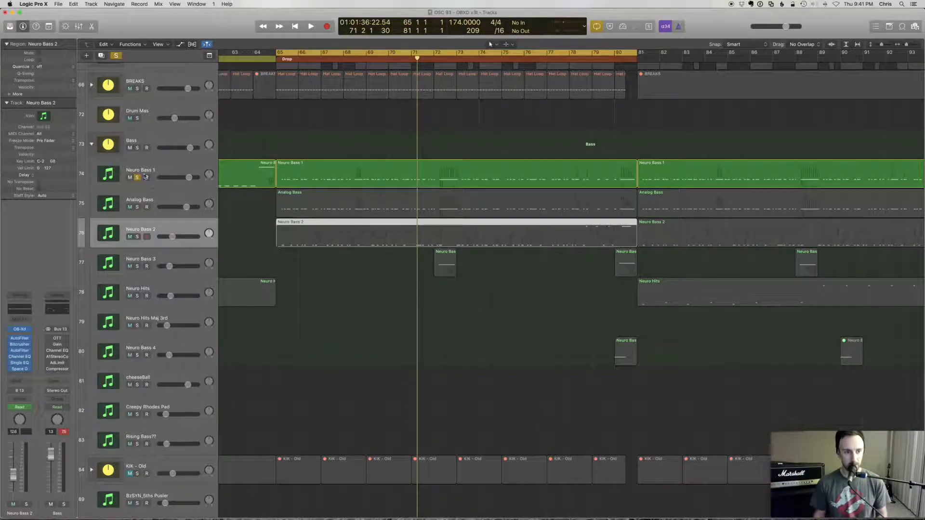
pyautogui.click(137, 178)
pyautogui.click(137, 237)
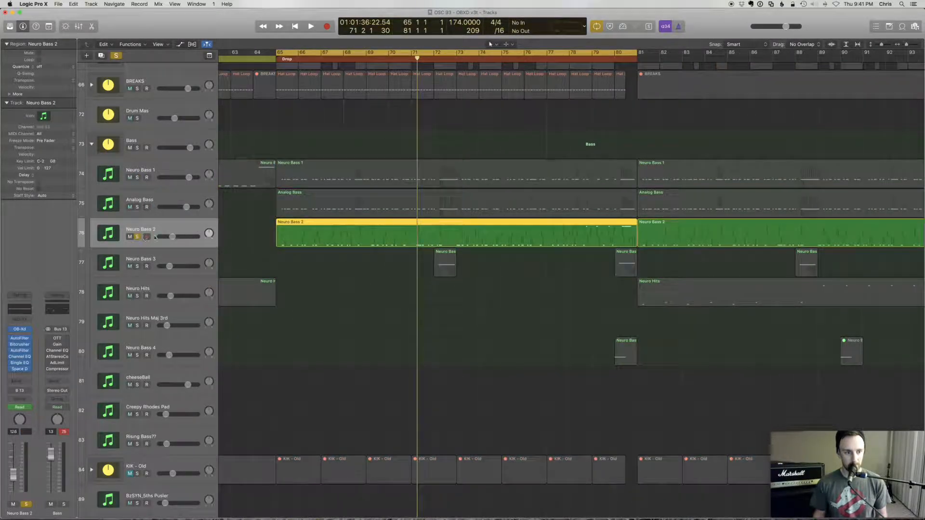
pyautogui.moveTo(12, 469); pyautogui.dragTo(14, 442)
pyautogui.press('space')
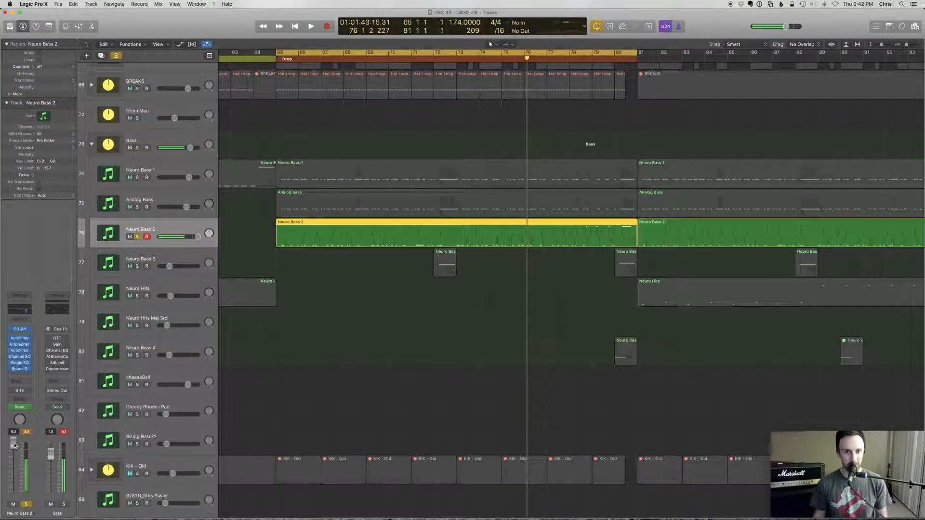
pyautogui.press('space')
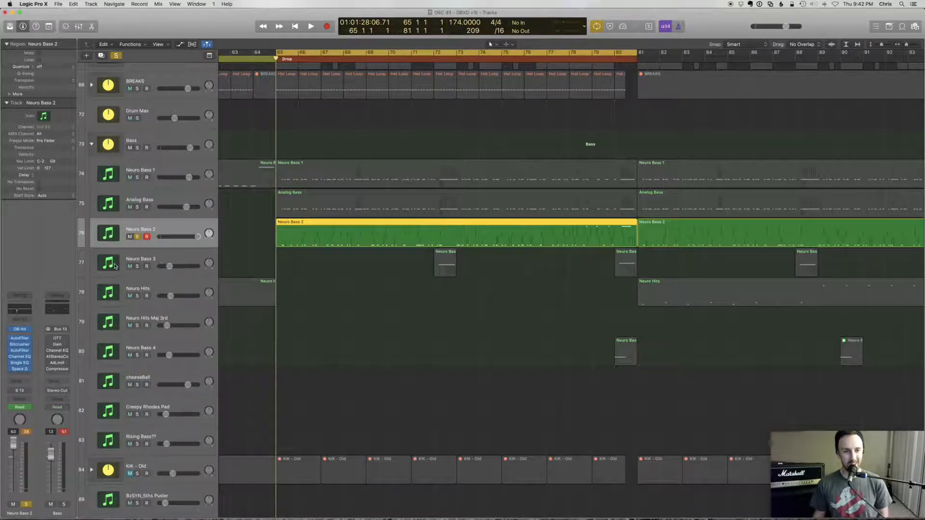
# - Compare the OB-Xd patches of Neuro Bass 1 and Neuro Bass 2 one above the other, closing both synths when done
pyautogui.click(161, 172)
pyautogui.click(162, 229)
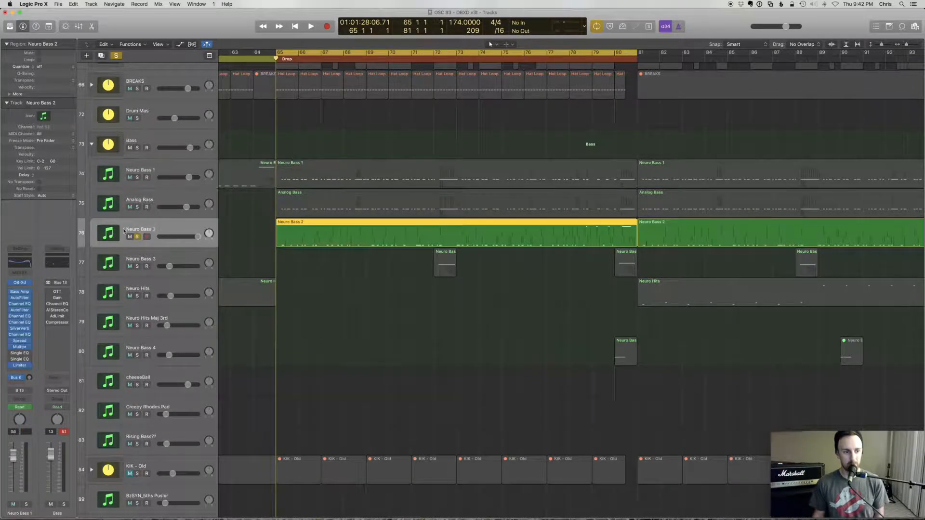
pyautogui.click(19, 329)
pyautogui.moveTo(233, 35); pyautogui.dragTo(598, 89)
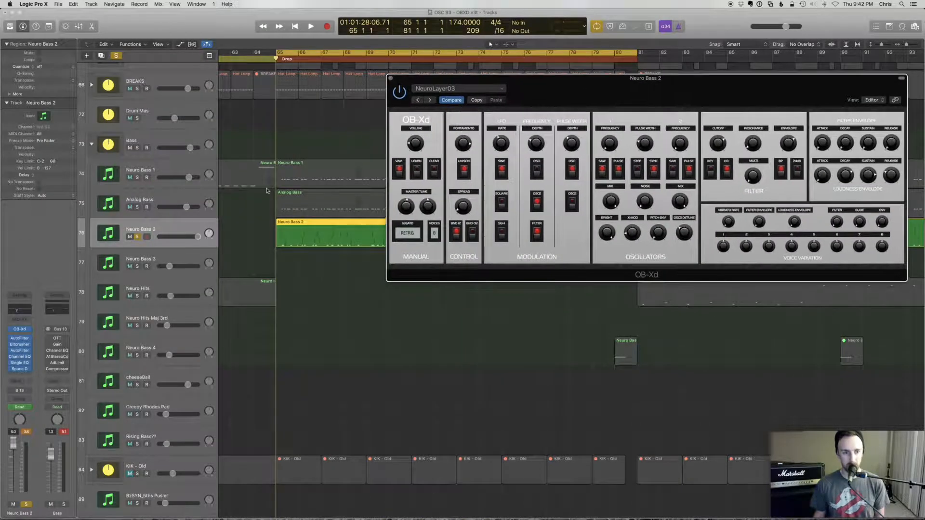
pyautogui.click(161, 171)
pyautogui.click(20, 282)
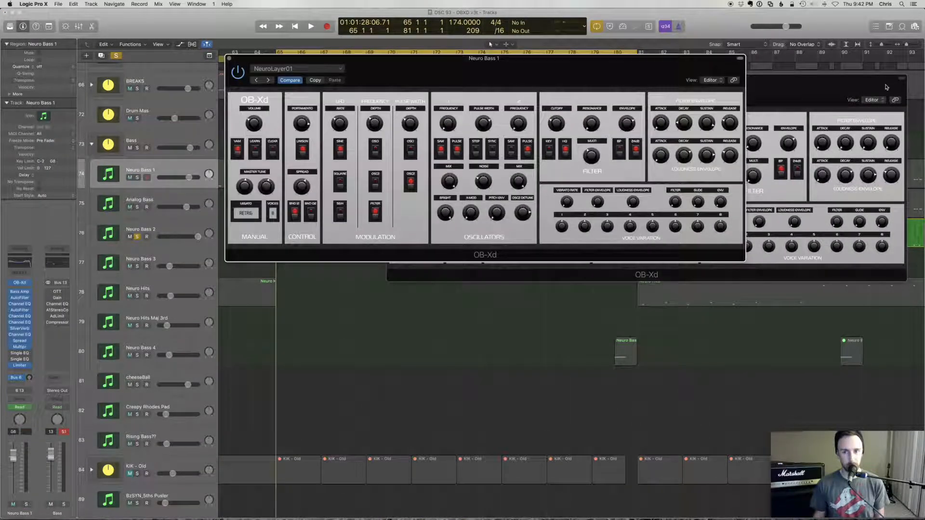
pyautogui.moveTo(816, 84); pyautogui.dragTo(655, 273)
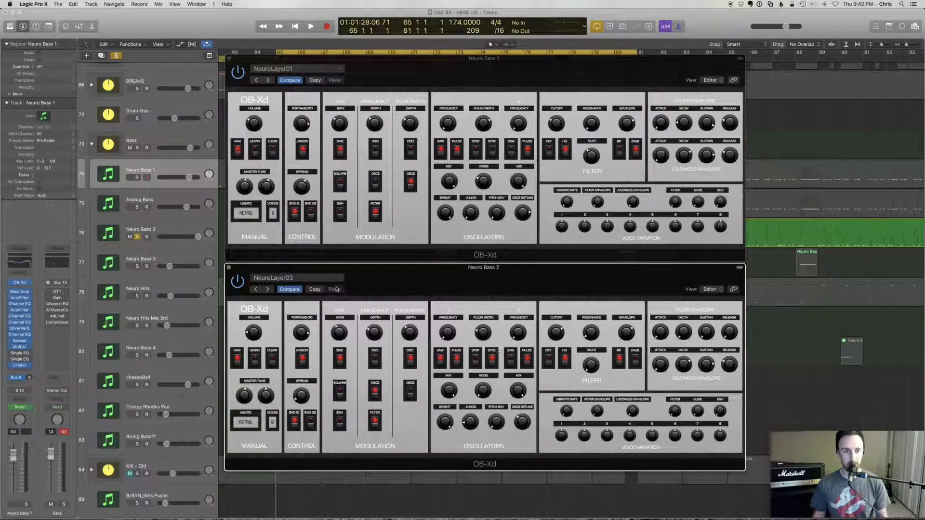
pyautogui.click(230, 268)
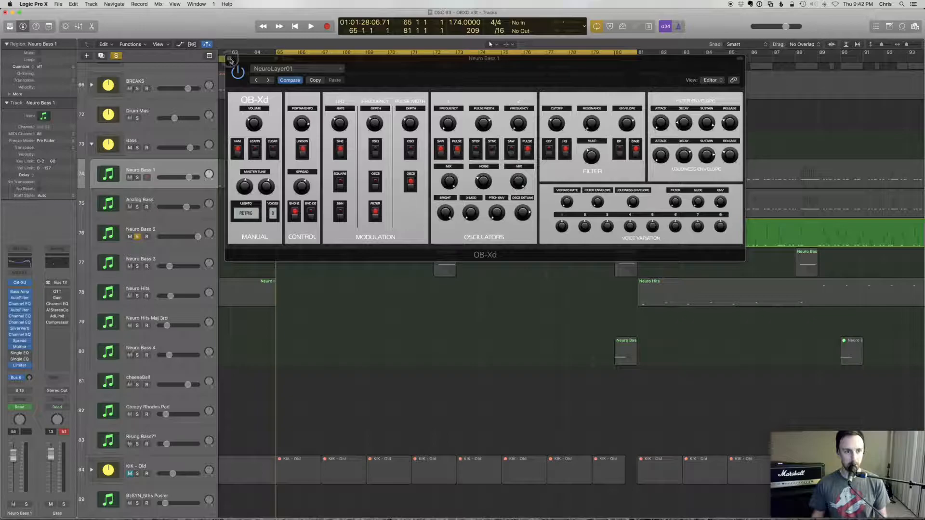
pyautogui.click(230, 59)
# - Examine the Channel EQ and Single Band EQ settings on Neuro Bass 2, closing both plug-ins when done
pyautogui.click(171, 231)
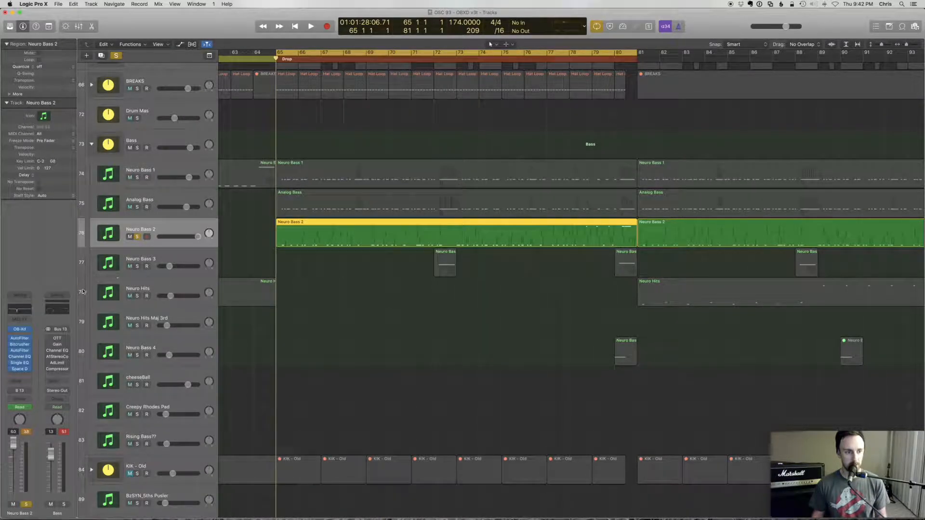
pyautogui.click(25, 361)
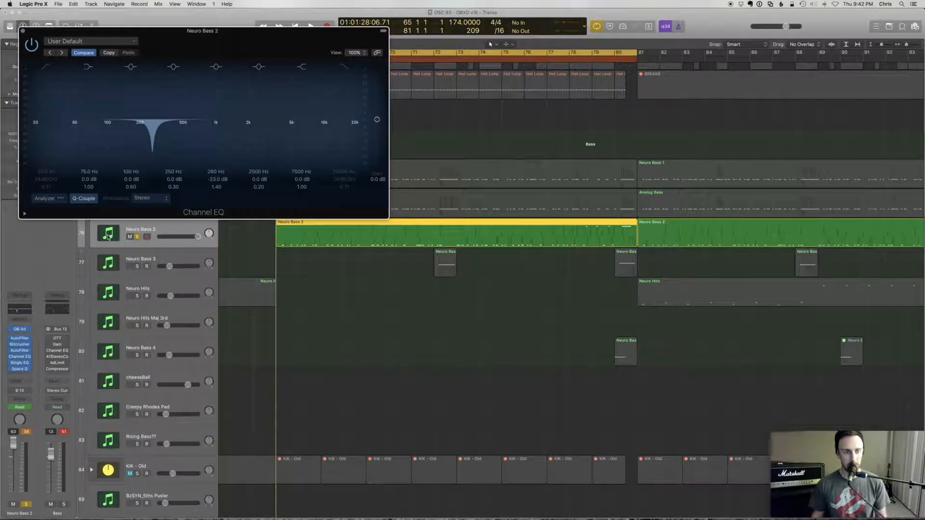
pyautogui.moveTo(254, 45); pyautogui.dragTo(720, 104)
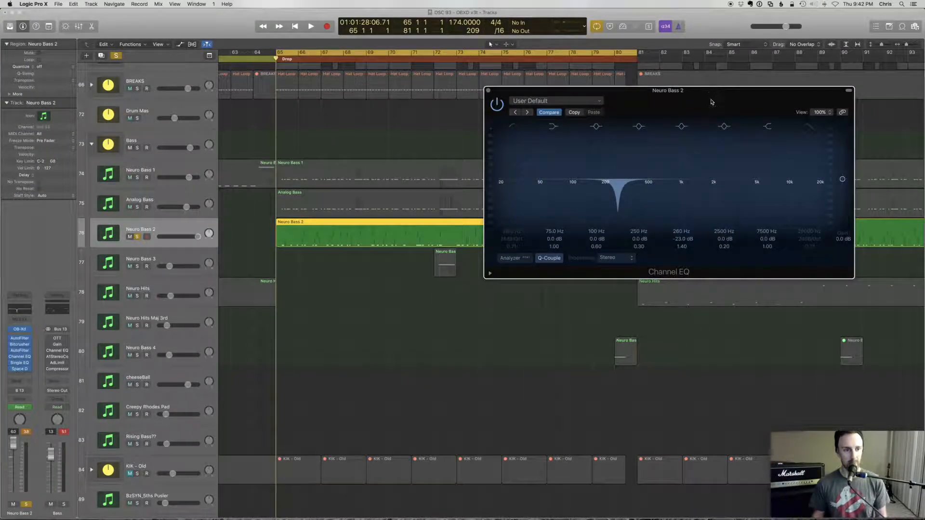
pyautogui.click(22, 364)
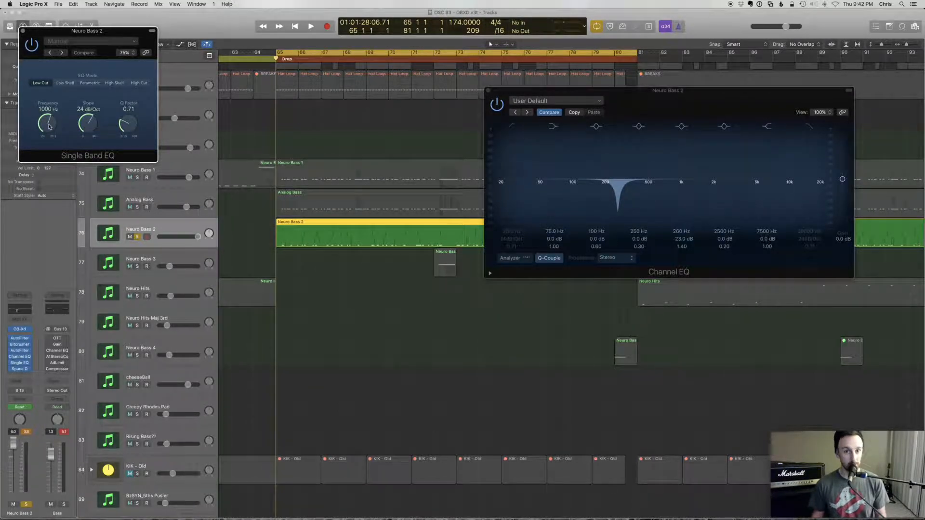
pyautogui.click(22, 31)
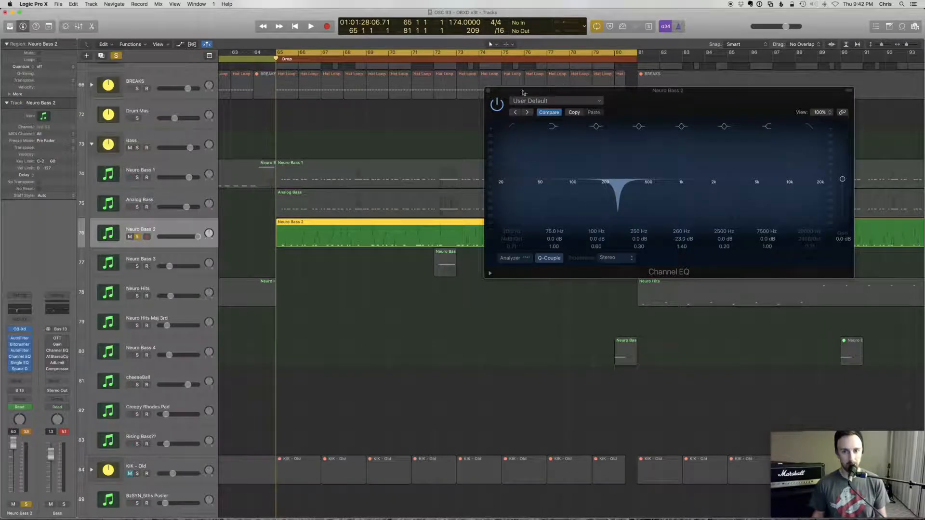
pyautogui.click(489, 91)
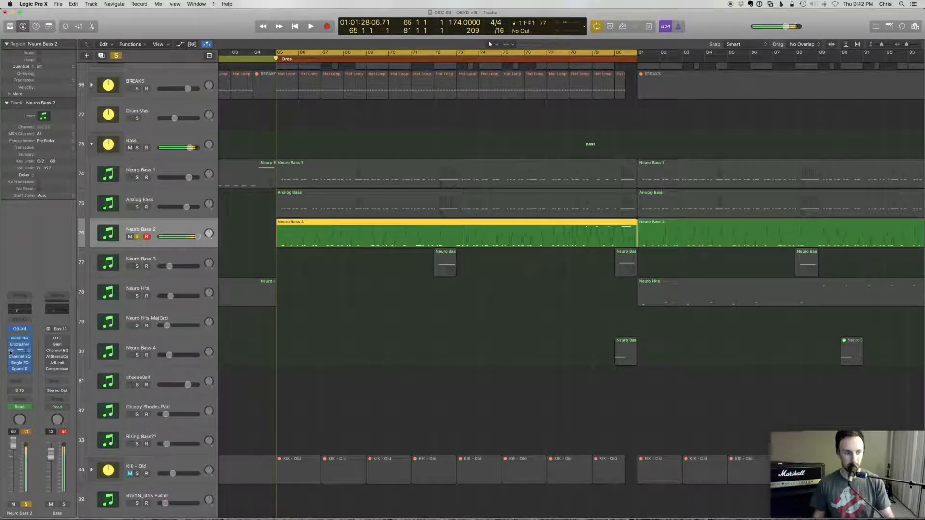
# - Bypass all effects on Neuro Bass 2, re-enable the first AutoFilter and the Bitcrusher, and lower the channel volume
pyautogui.moveTo(11, 340); pyautogui.dragTo(11, 370)
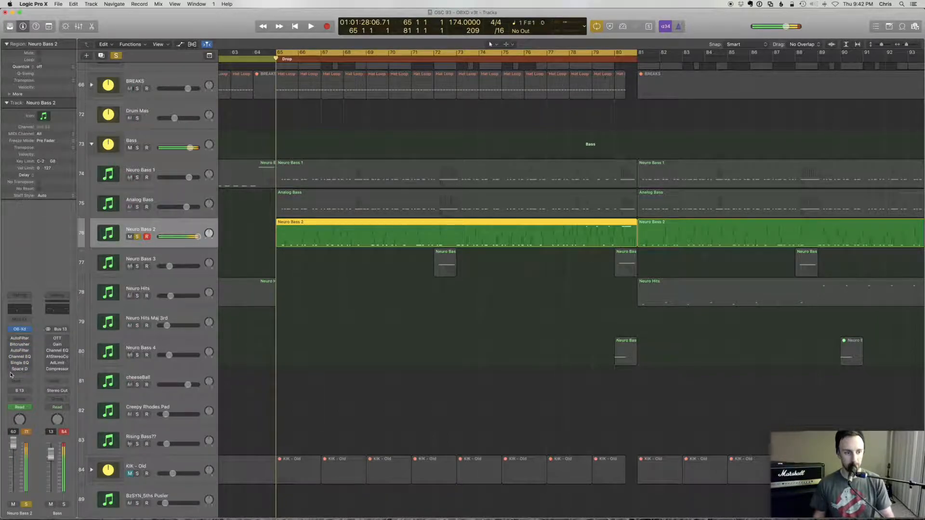
pyautogui.click(10, 339)
pyautogui.click(11, 344)
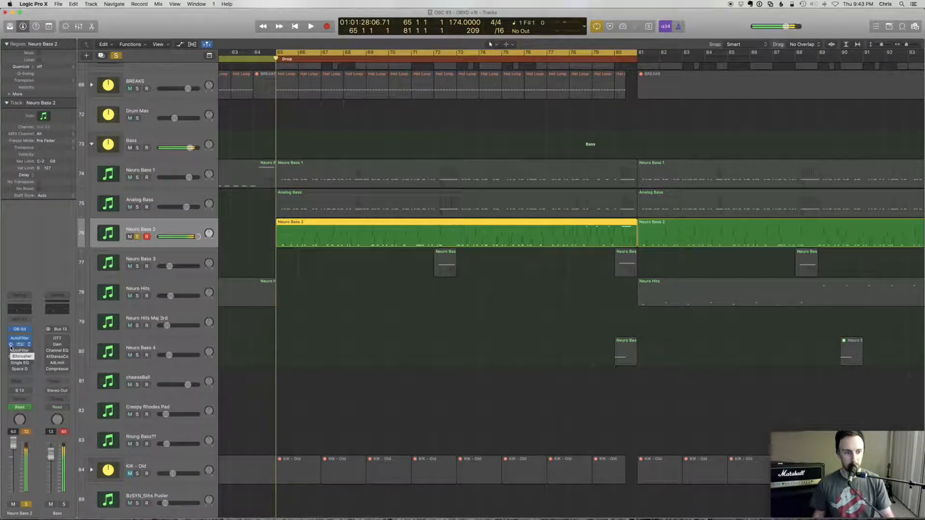
pyautogui.moveTo(12, 447); pyautogui.dragTo(12, 457)
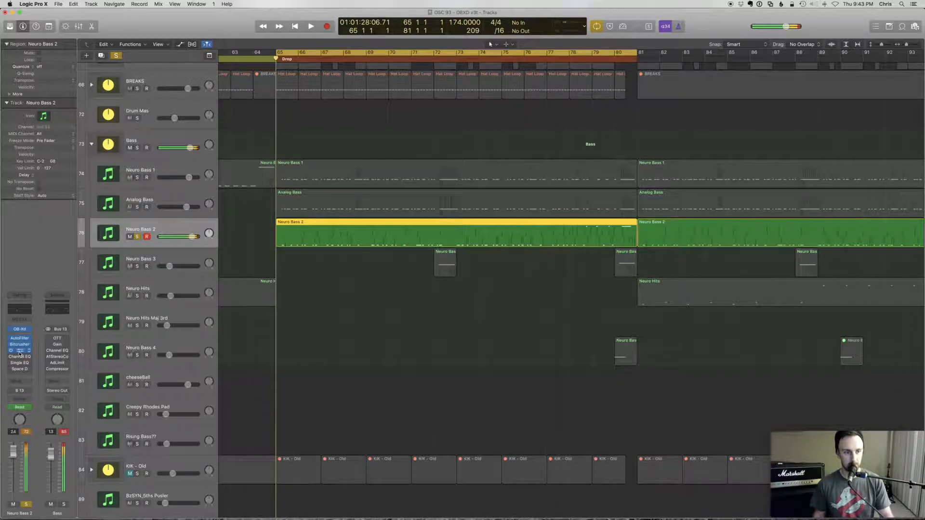
# - Re-enable the second AutoFilter on Neuro Bass 2 and examine its settings, lowering the channel volume further and closing the plug-in
pyautogui.click(23, 350)
pyautogui.moveTo(162, 32); pyautogui.dragTo(420, 90)
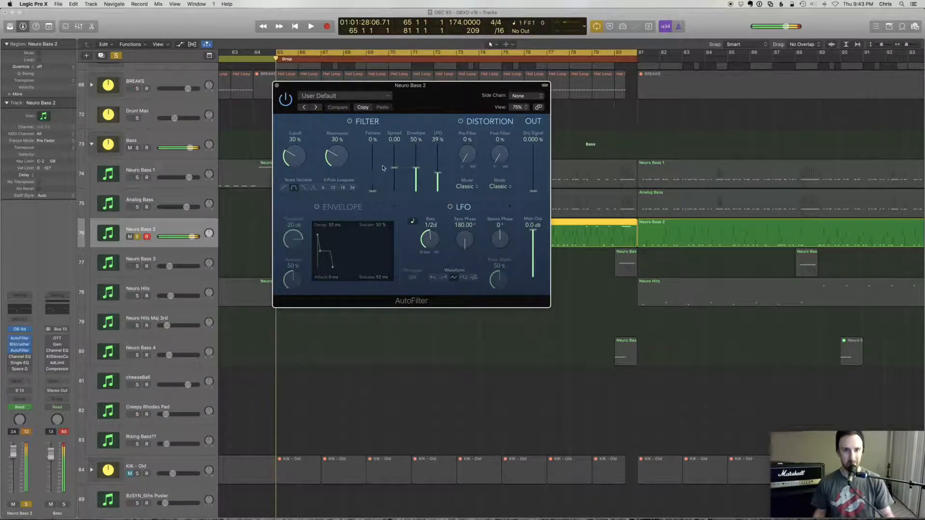
pyautogui.click(30, 435)
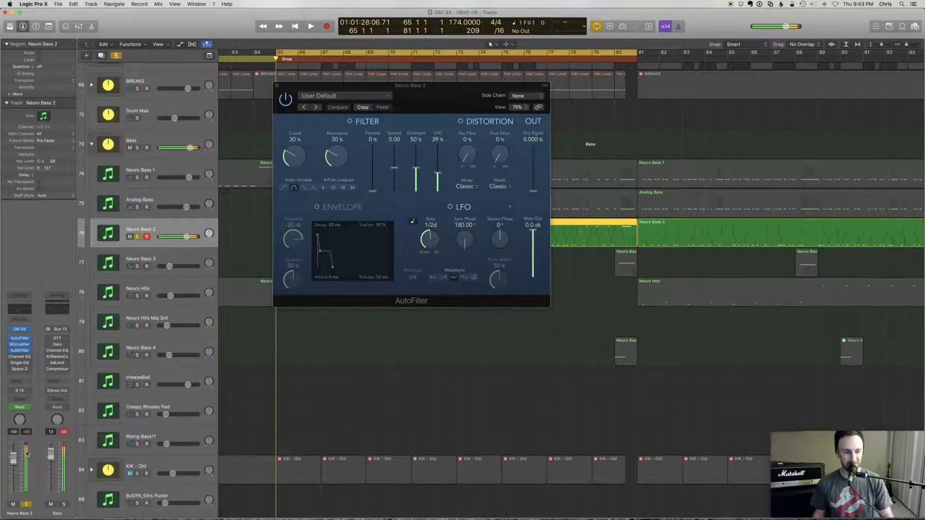
pyautogui.click(276, 86)
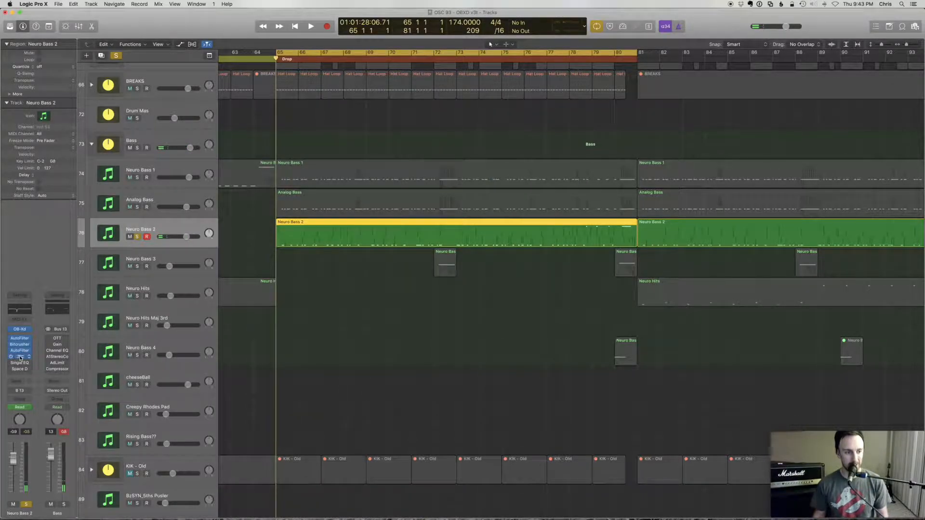
# - Re-enable the Channel EQ on Neuro Bass 2 and audition its moving notch while the Drop plays
pyautogui.click(19, 356)
pyautogui.press('space')
pyautogui.moveTo(587, 212); pyautogui.dragTo(702, 212)
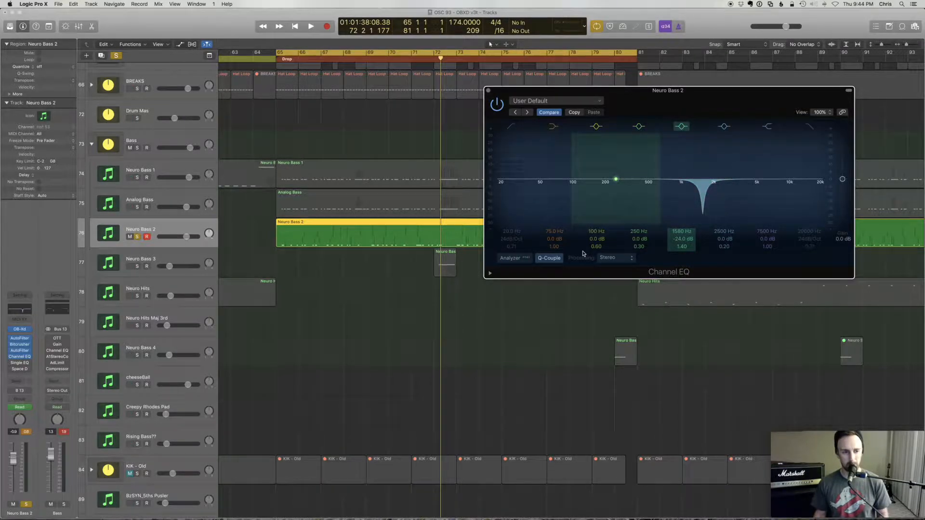
pyautogui.press('space')
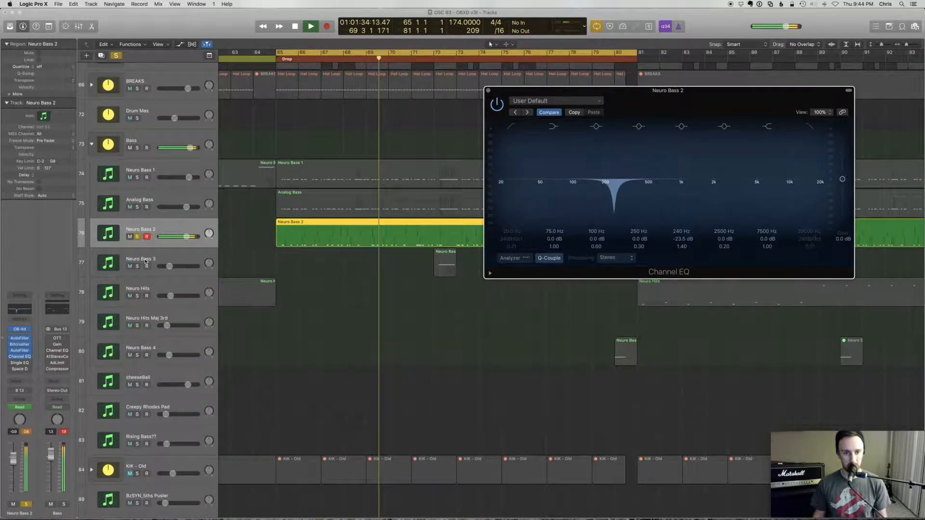
pyautogui.press('space')
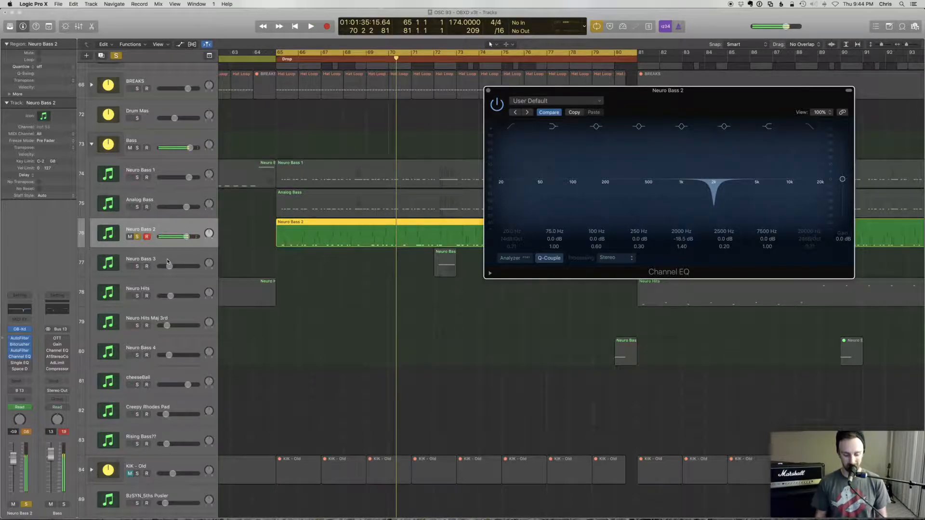
# - Replay the opening bars of the Drop with cycling off to follow the Channel EQ notch automation, restoring the cycle when done
pyautogui.press('c')
pyautogui.press(',')
pyautogui.press(',')
pyautogui.press(',')
pyautogui.press('.')
pyautogui.press('space')
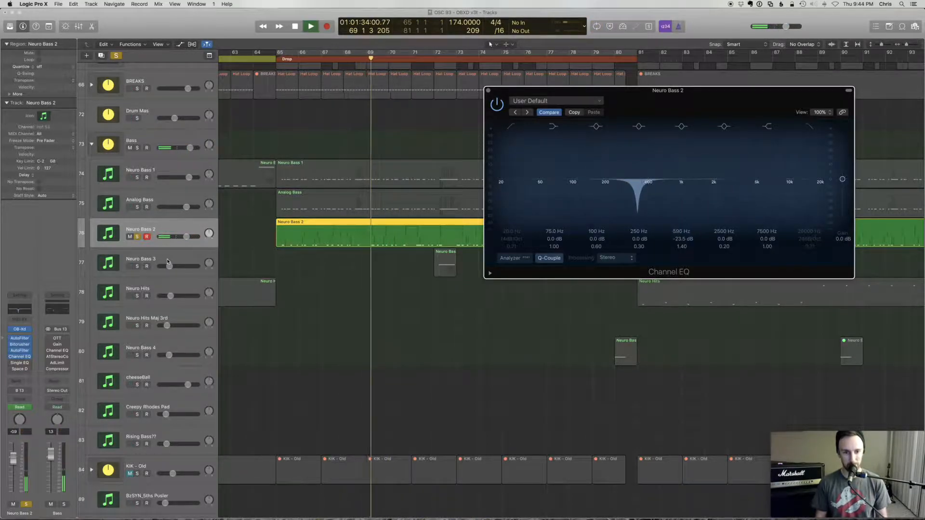
pyautogui.press(',')
pyautogui.press(',')
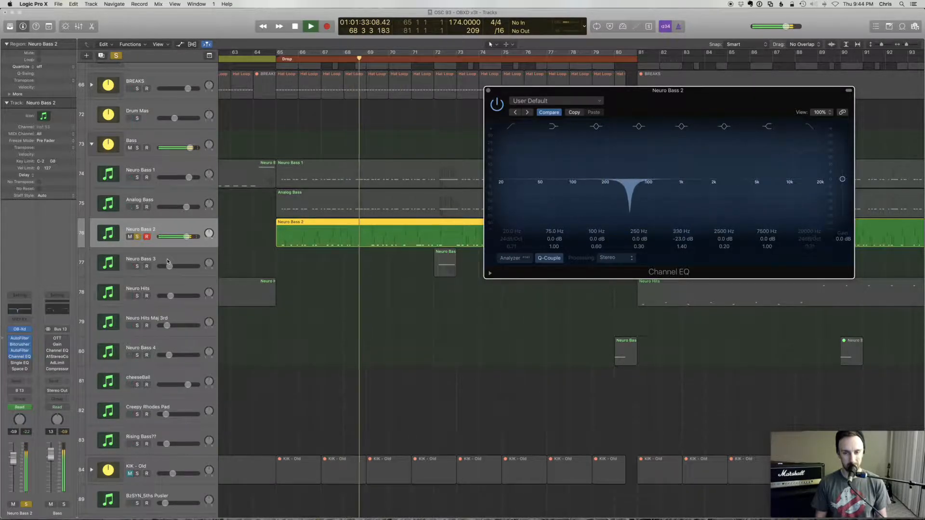
pyautogui.press('space')
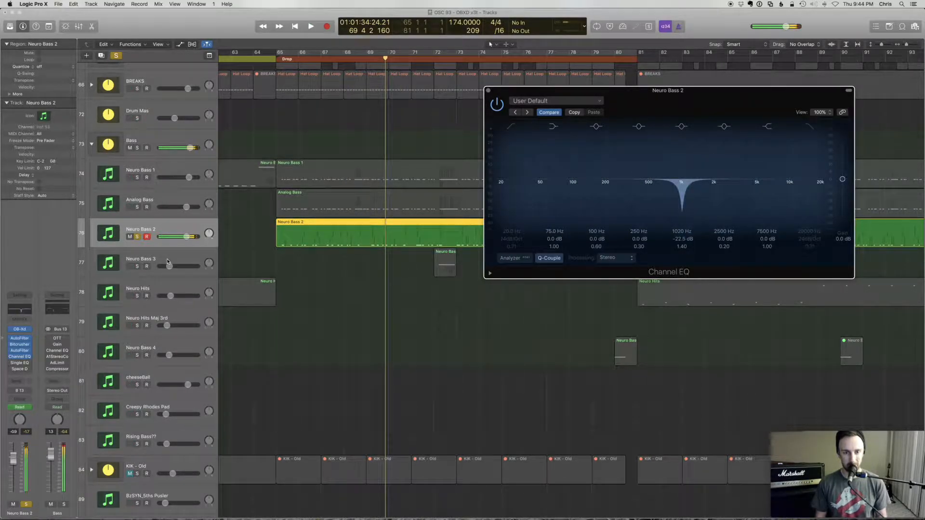
pyautogui.press('c')
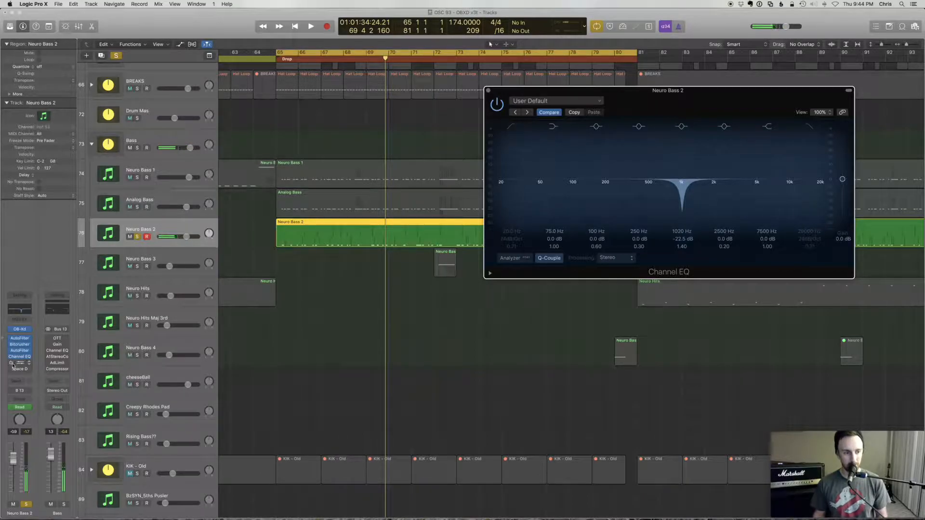
# - Re-enable the low-cut Single Band EQ on Neuro Bass 2 and audition it over the Drop, closing the plug-in when done
pyautogui.click(19, 363)
pyautogui.press('space')
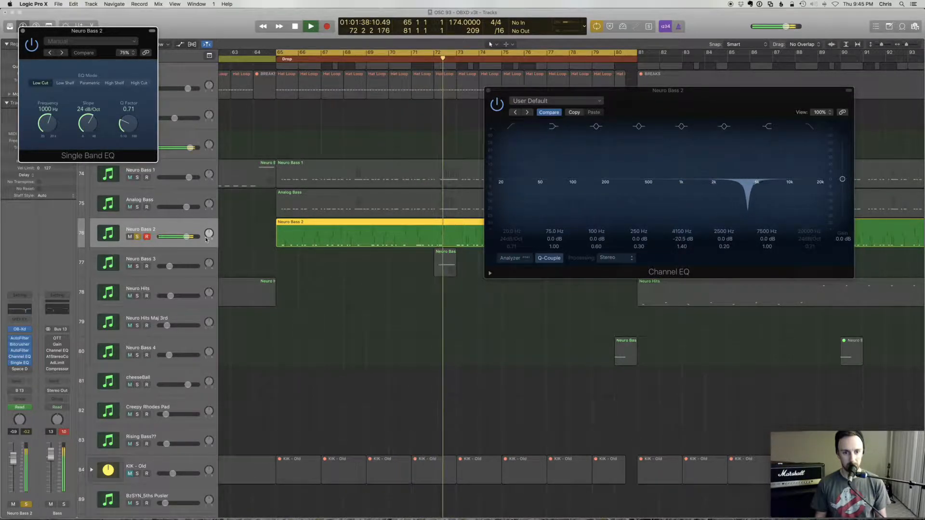
pyautogui.press('space')
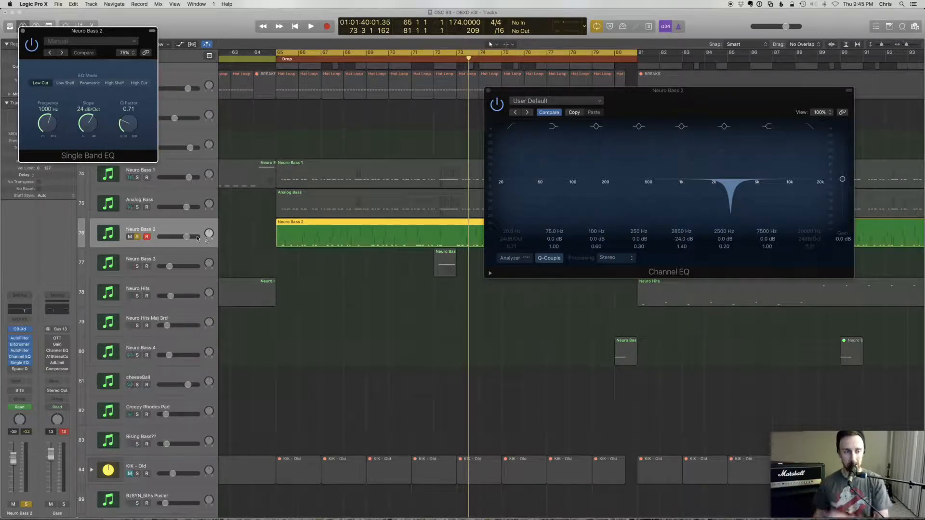
pyautogui.click(23, 30)
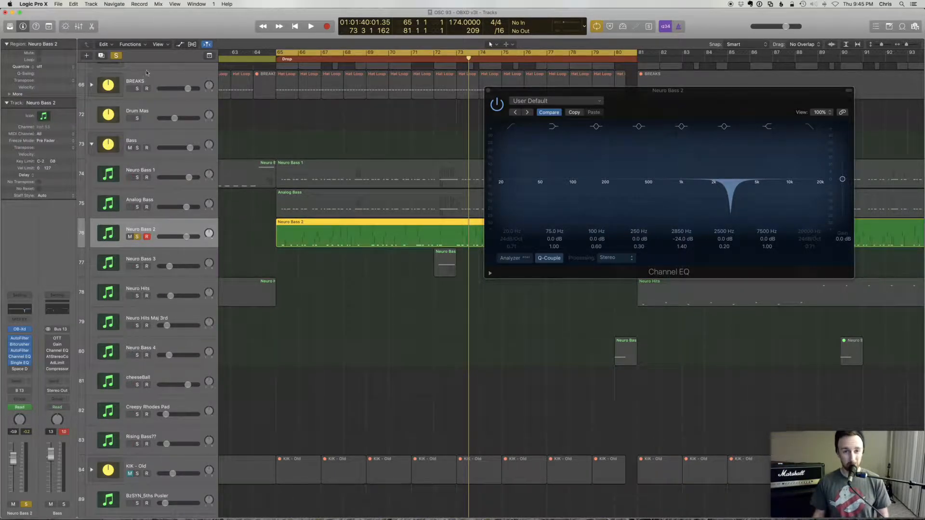
# - Re-enable Space Designer on Neuro Bass 2 and open it below the Channel EQ window
pyautogui.moveTo(515, 93); pyautogui.dragTo(538, 83)
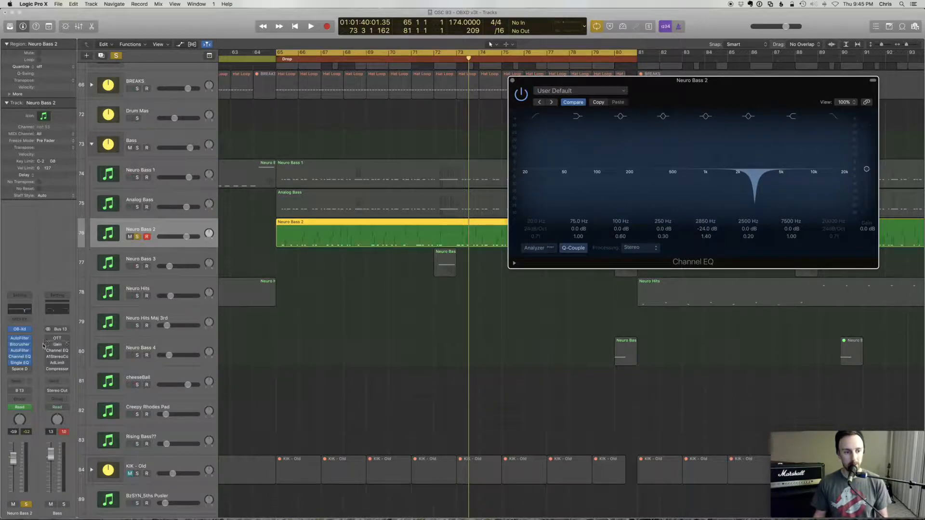
pyautogui.click(10, 369)
pyautogui.click(19, 369)
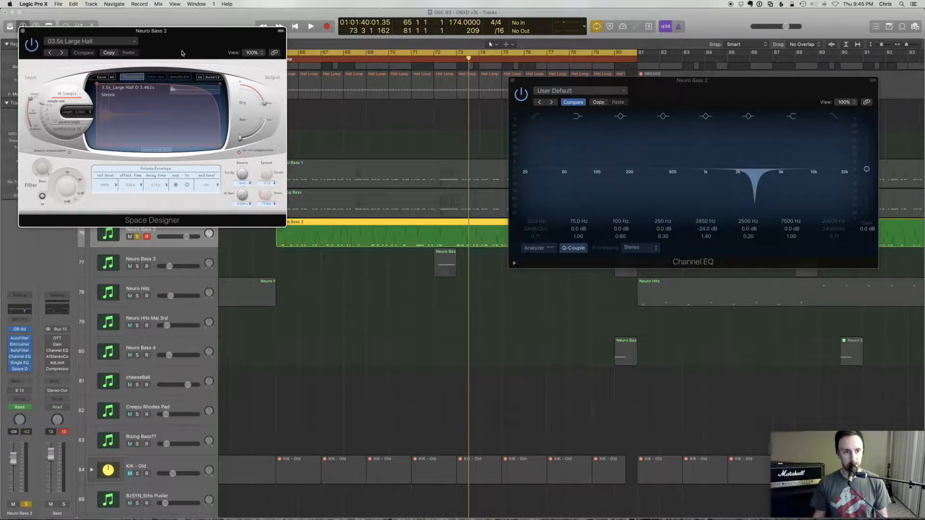
pyautogui.moveTo(192, 32); pyautogui.dragTo(673, 310)
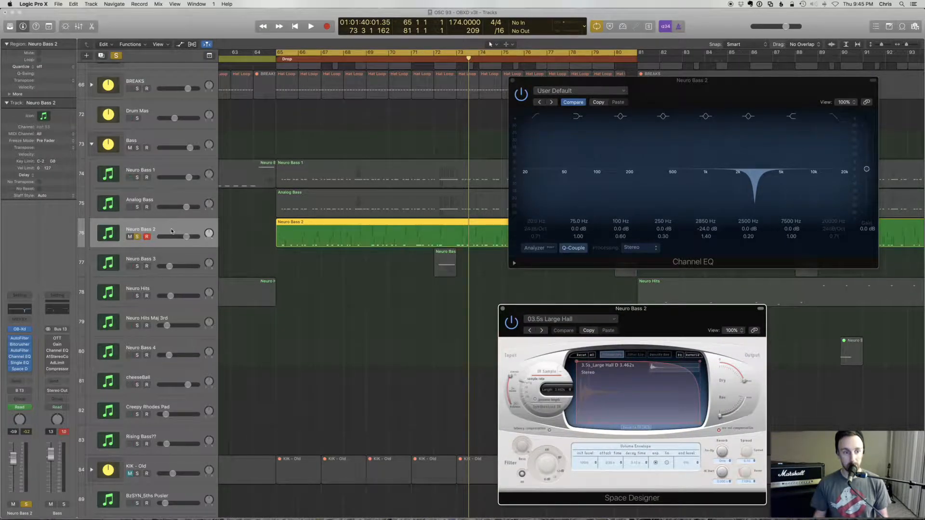
# - Show the track automation and display the Space Designer Reverb Output curve on Neuro Bass 2, moving the Channel EQ window aside
pyautogui.press('a')
pyautogui.moveTo(581, 83); pyautogui.dragTo(636, 78)
pyautogui.click(185, 243)
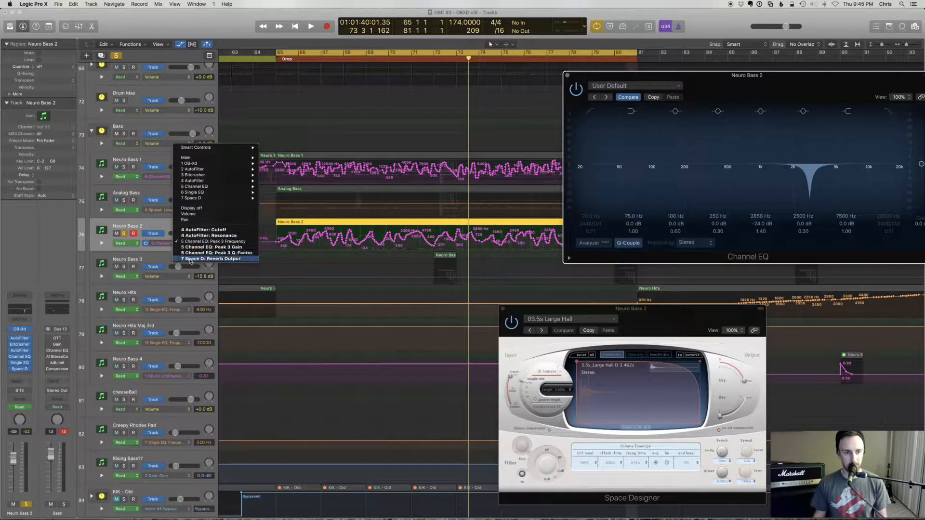
pyautogui.click(190, 262)
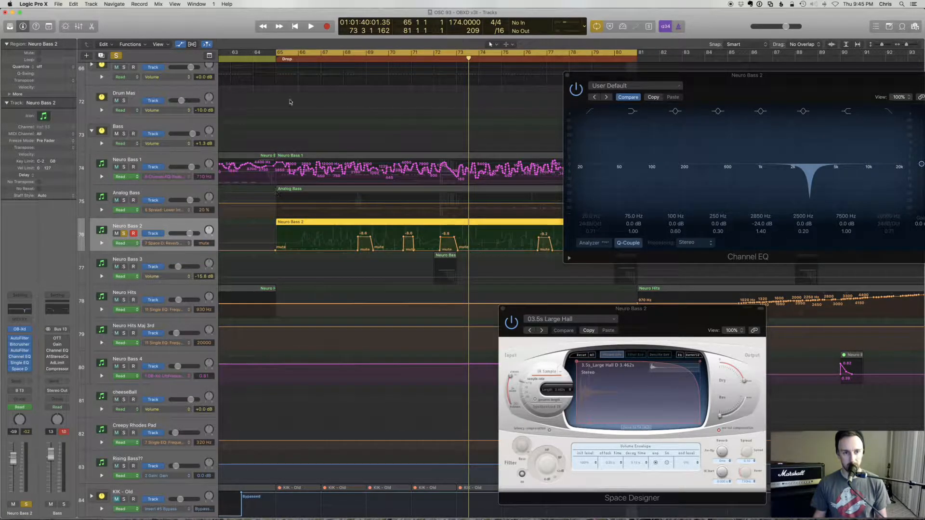
# - Play the Drop from bar 65 and examine the reverb output automation on Neuro Bass 2, hiding the automation when done
pyautogui.click(277, 62)
pyautogui.press('space')
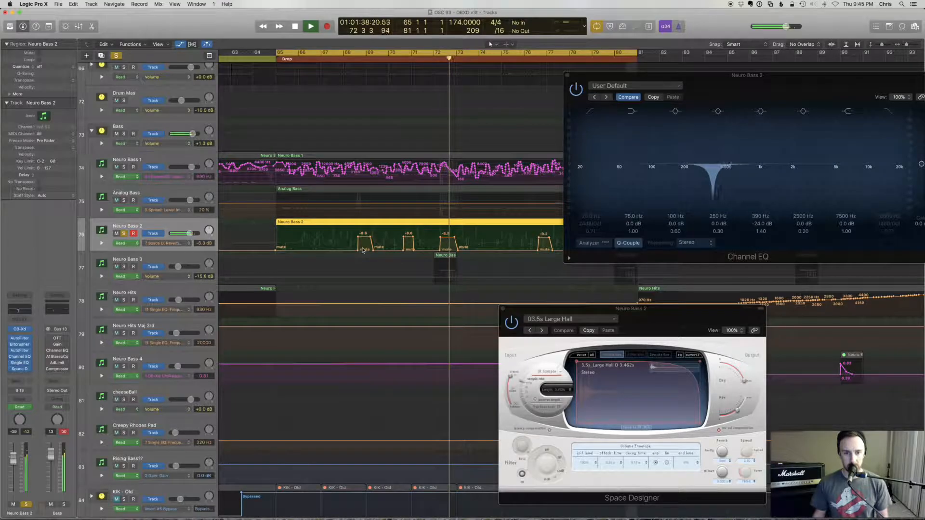
pyautogui.press('space')
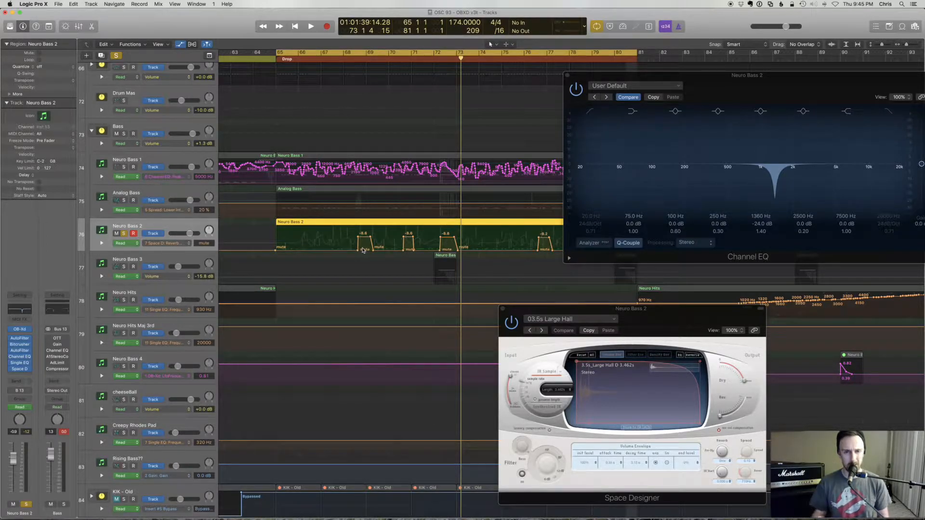
pyautogui.hscroll(6, 366, 250)
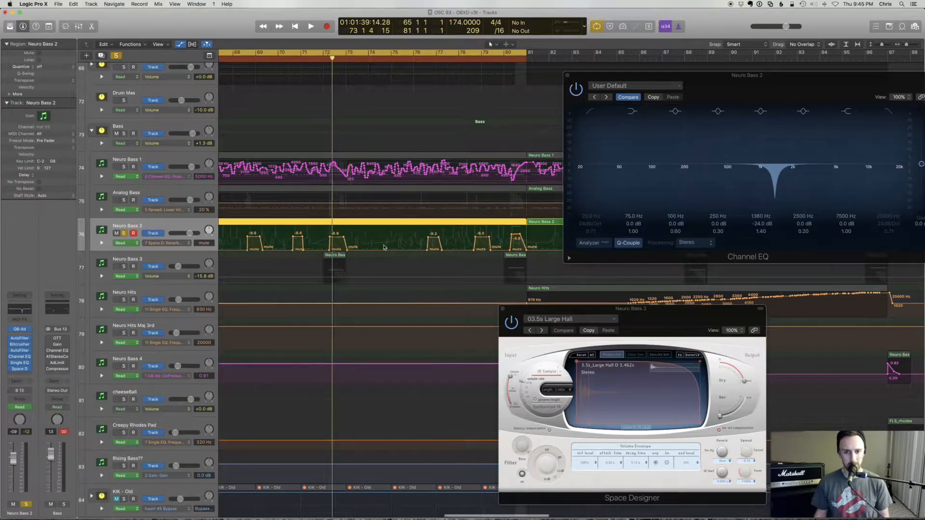
pyautogui.hscroll(-2, 384, 247)
pyautogui.hscroll(-1, 381, 249)
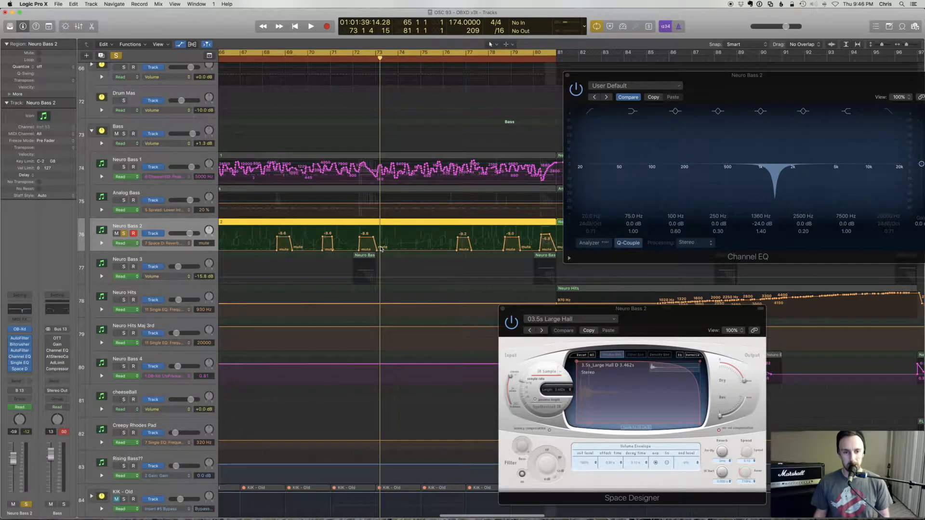
pyautogui.hscroll(-2, 369, 245)
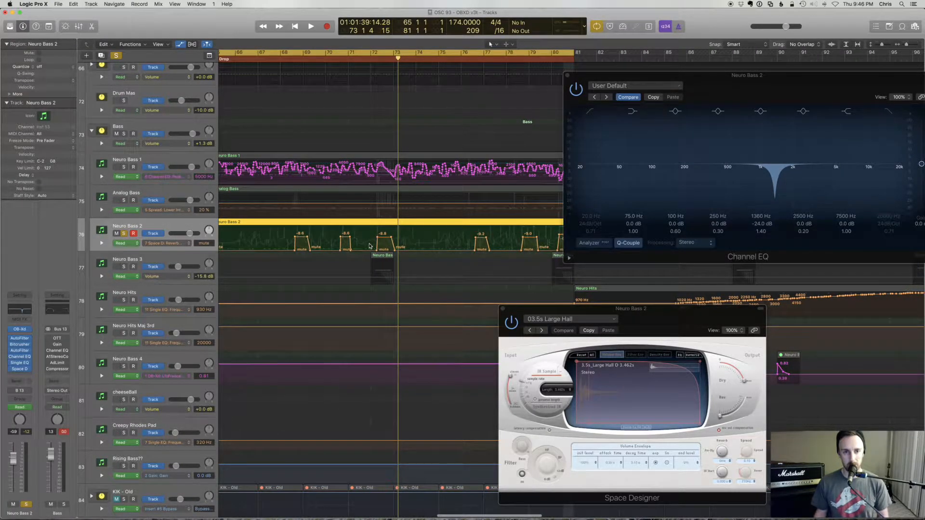
pyautogui.hscroll(-3, 369, 247)
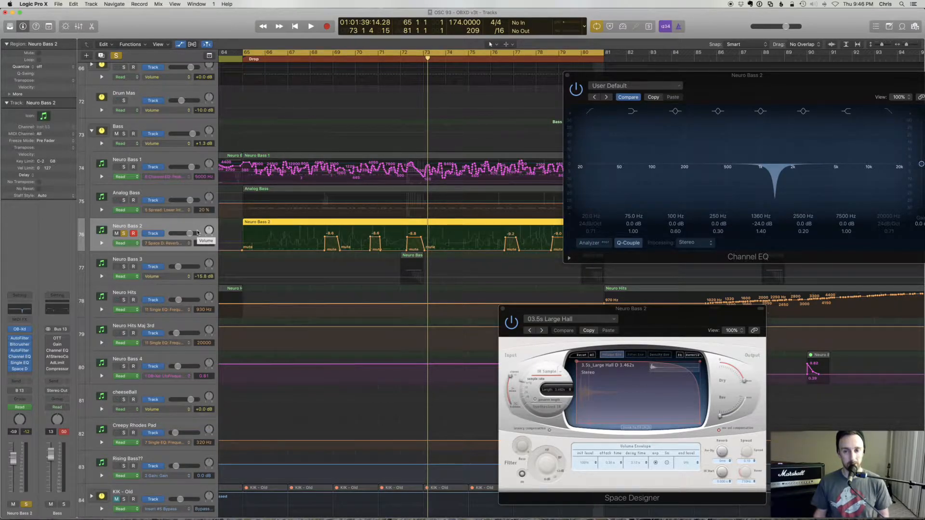
pyautogui.press('a')
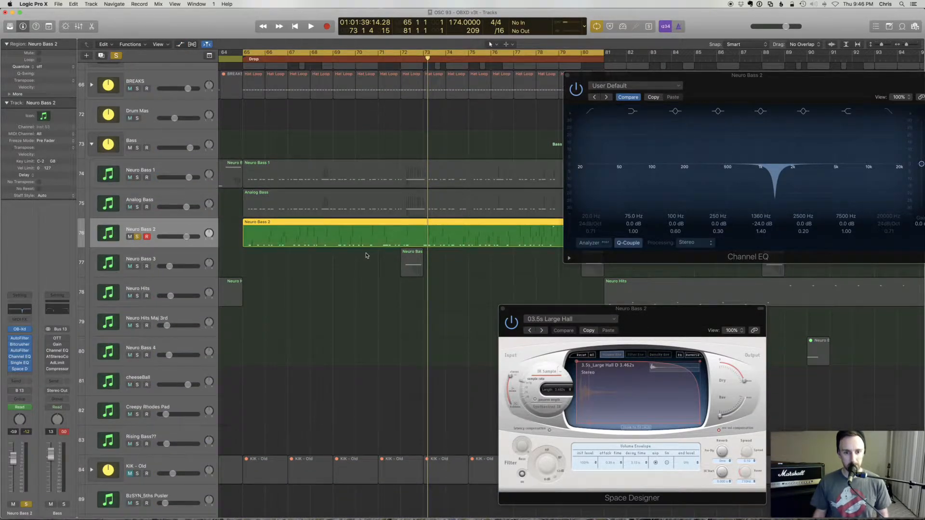
# - Select the Neuro Bass 3 track and look through the arrangement for where its regions are placed
pyautogui.click(192, 256)
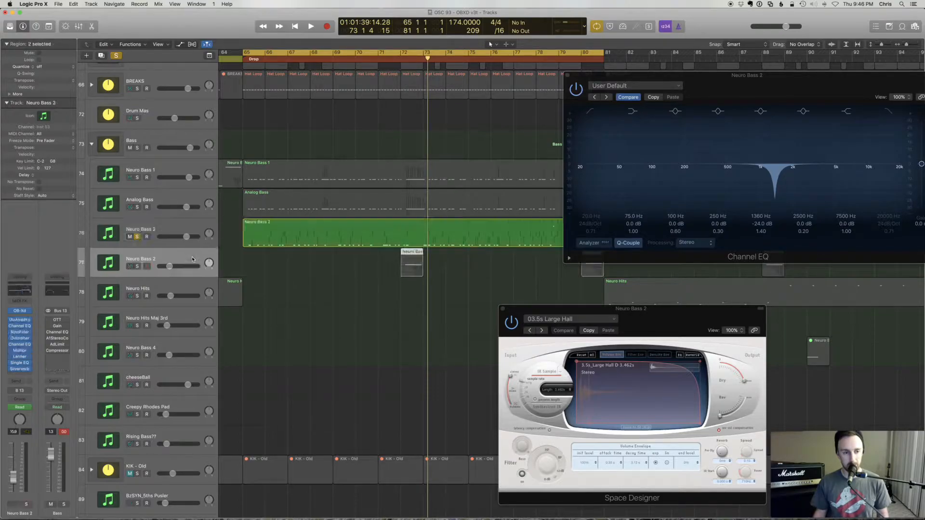
pyautogui.hscroll(4, 344, 278)
pyautogui.hscroll(4, 344, 278)
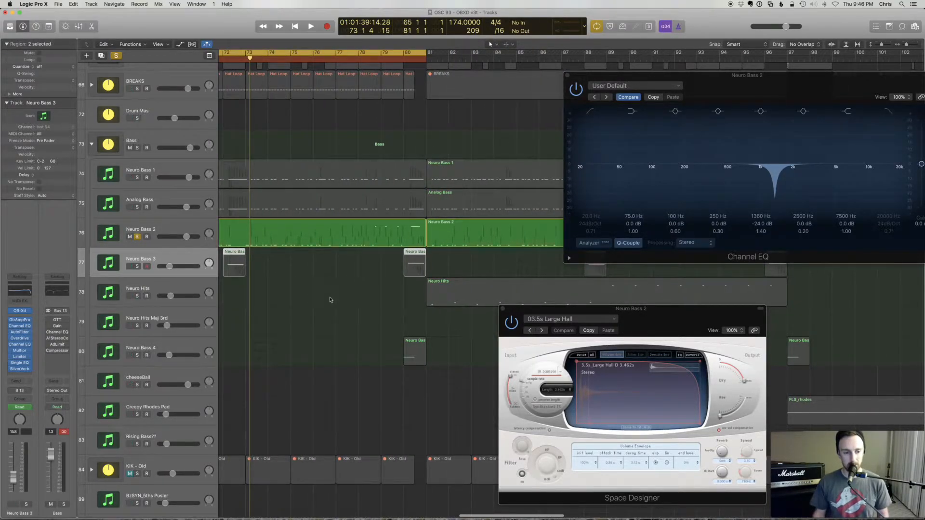
pyautogui.hscroll(15, 245, 379)
pyautogui.hscroll(8, 245, 373)
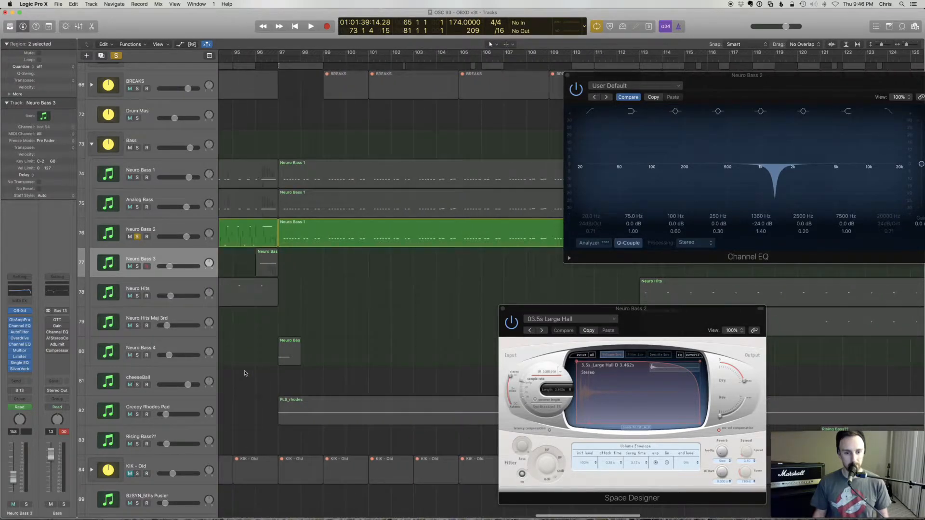
pyautogui.hscroll(-20, 292, 329)
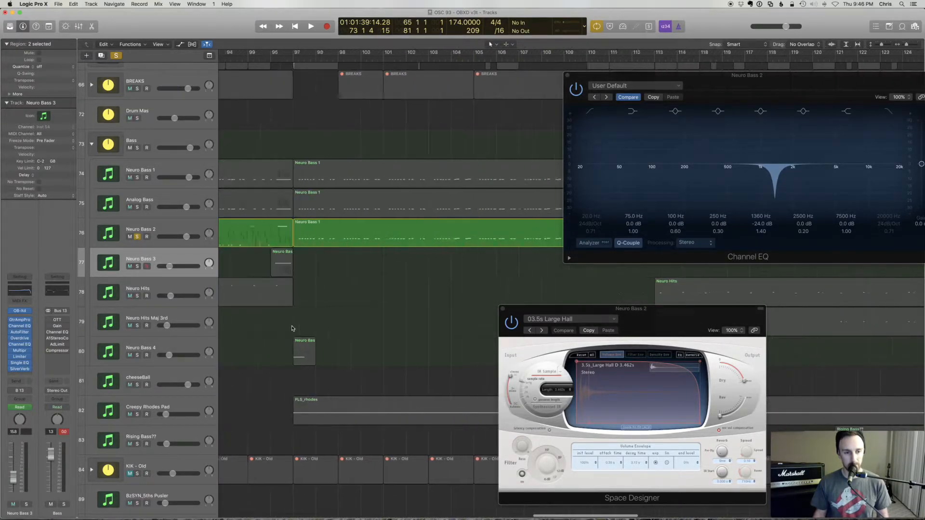
pyautogui.hscroll(-1, 292, 329)
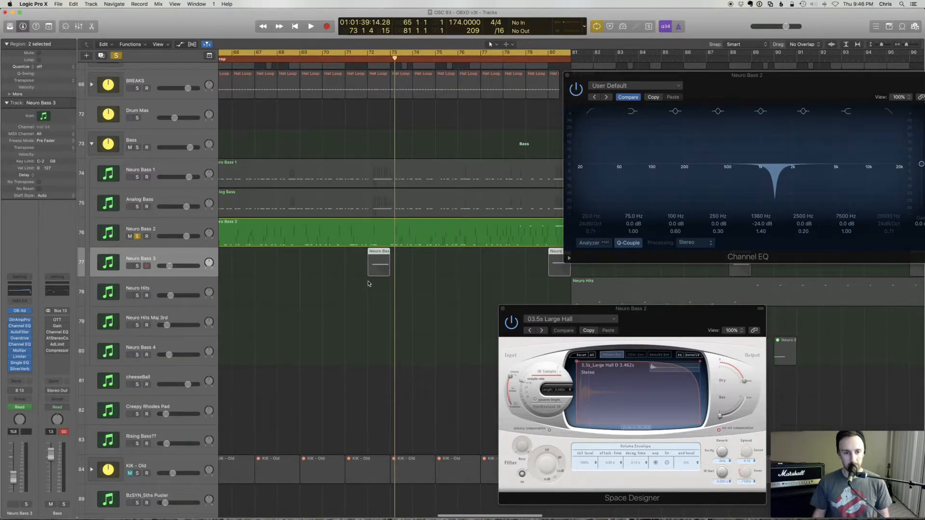